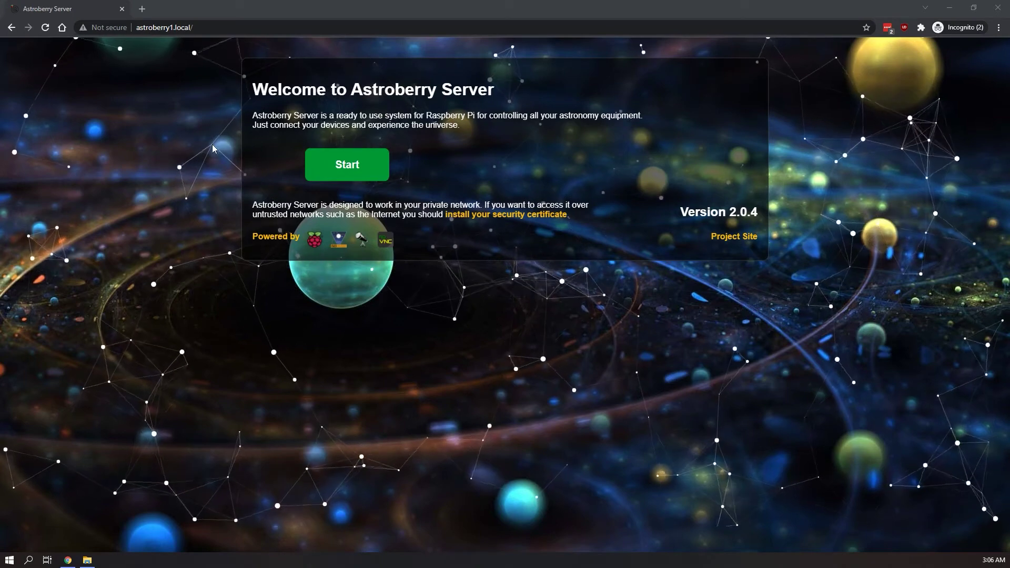
Step: Start the Astroberry session and log in to the noVNC desktop with the account password
{"action": "left_click", "coordinate": [347, 164]}
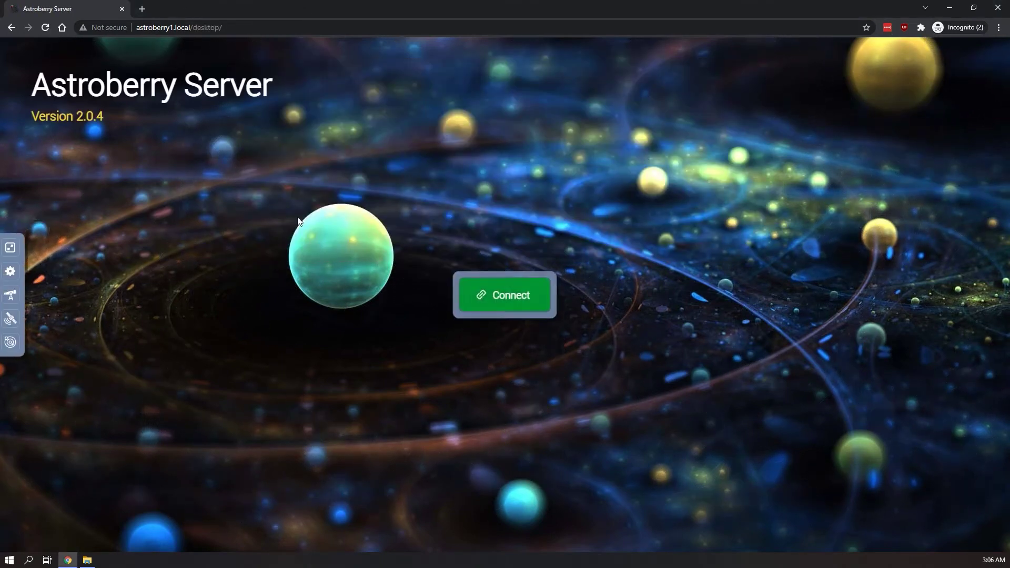
{"action": "left_click", "coordinate": [463, 304]}
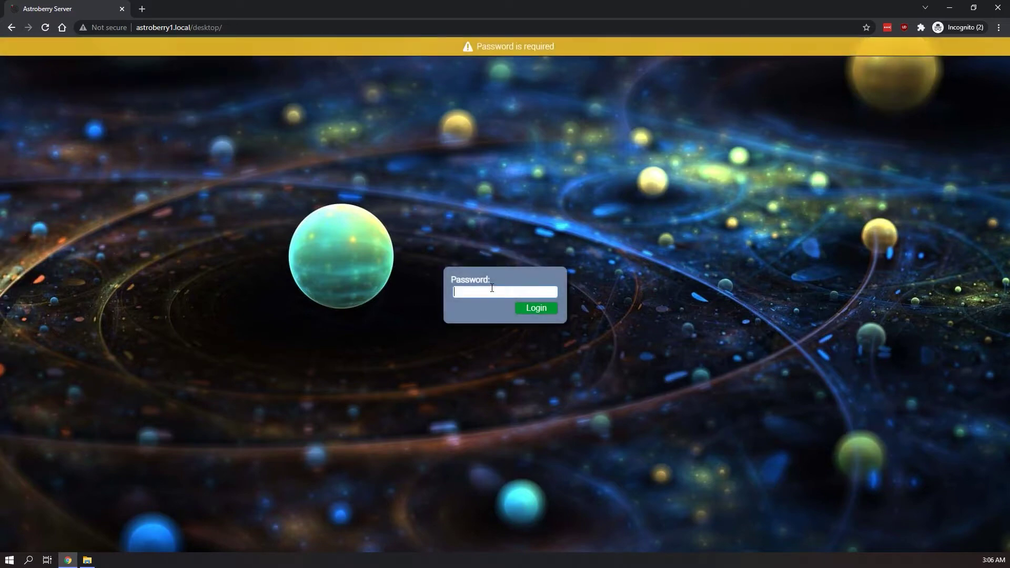
{"action": "type", "text": "astroberry"}
{"action": "key", "text": "Return"}
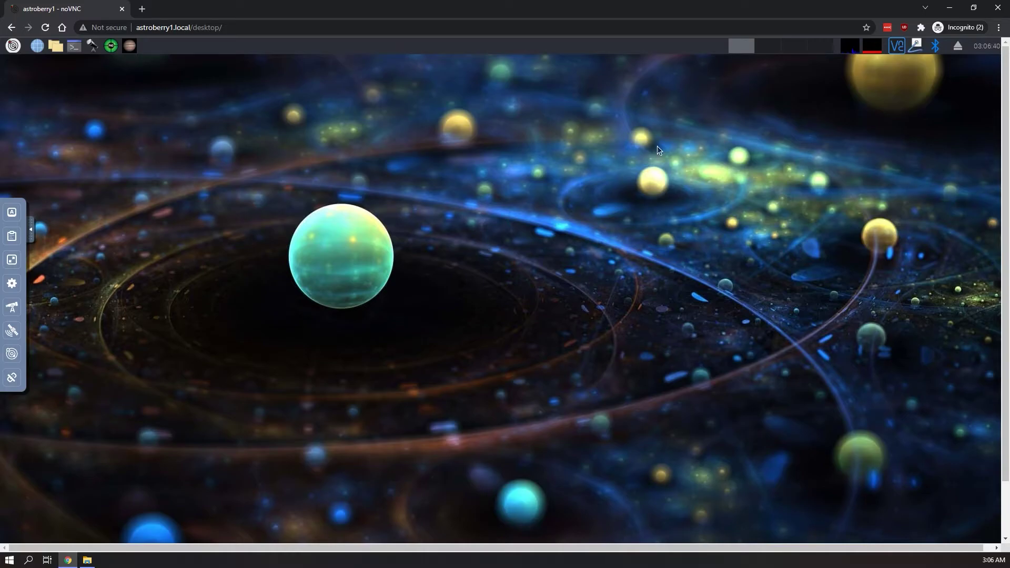
Step: Switch the browser to full screen and confirm the T5i profile in Device Manager
{"action": "key", "text": "F11"}
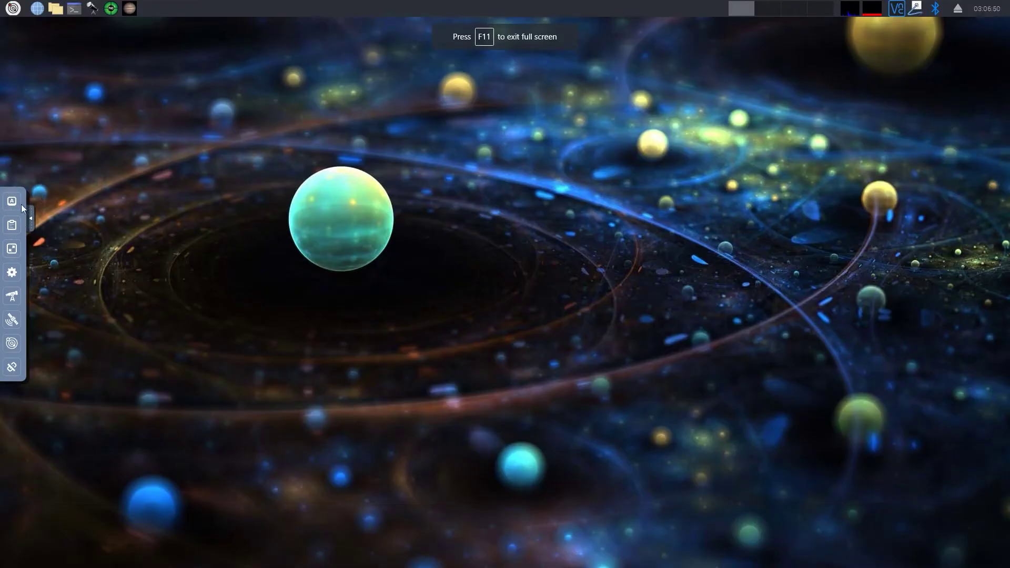
{"action": "left_click", "coordinate": [12, 273]}
{"action": "left_click", "coordinate": [12, 297]}
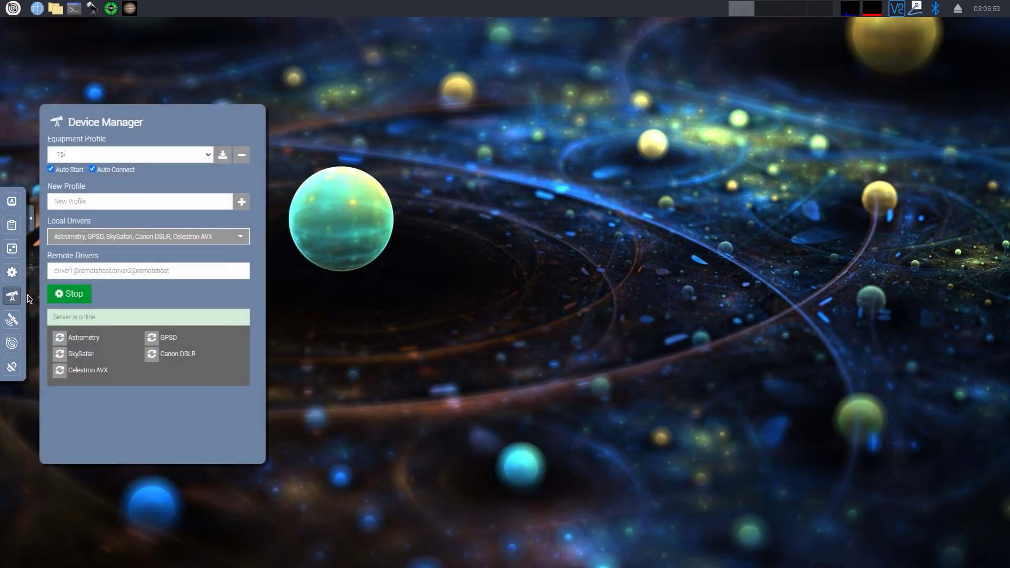
{"action": "left_click", "coordinate": [203, 161]}
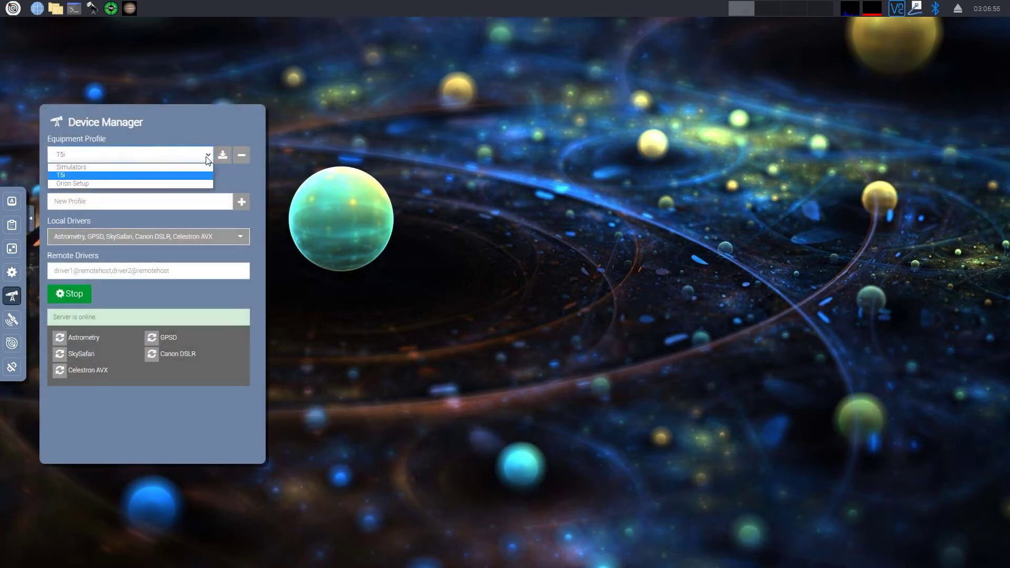
{"action": "left_click", "coordinate": [200, 125]}
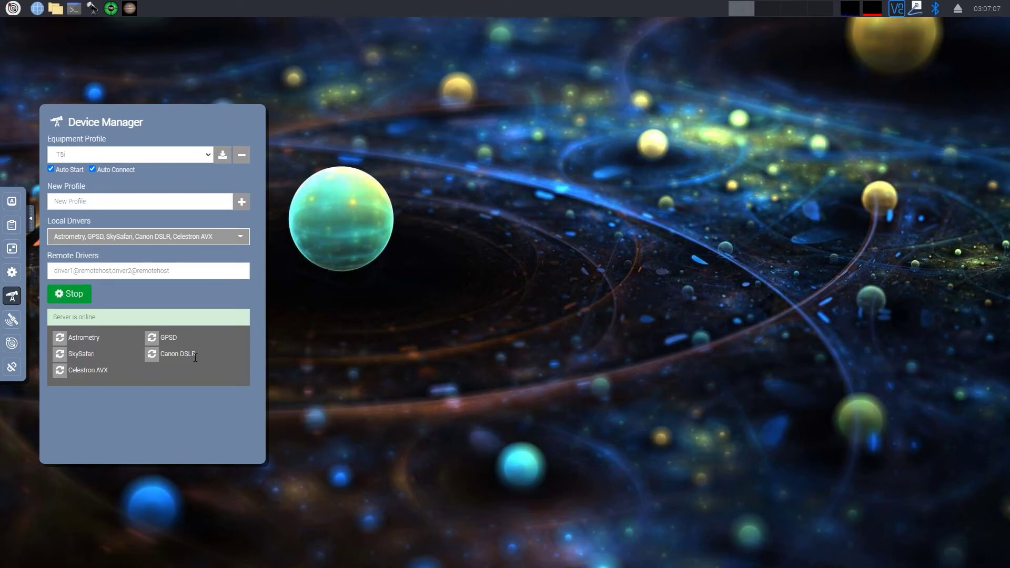
Step: Review the SkySafari, Celestron and Astrometry drivers, then close Device Manager
{"action": "double_click", "coordinate": [84, 356]}
{"action": "left_click_drag", "start_coordinate": [90, 359], "coordinate": [87, 356]}
{"action": "double_click", "coordinate": [83, 370]}
{"action": "double_click", "coordinate": [97, 338]}
{"action": "left_click", "coordinate": [74, 296]}
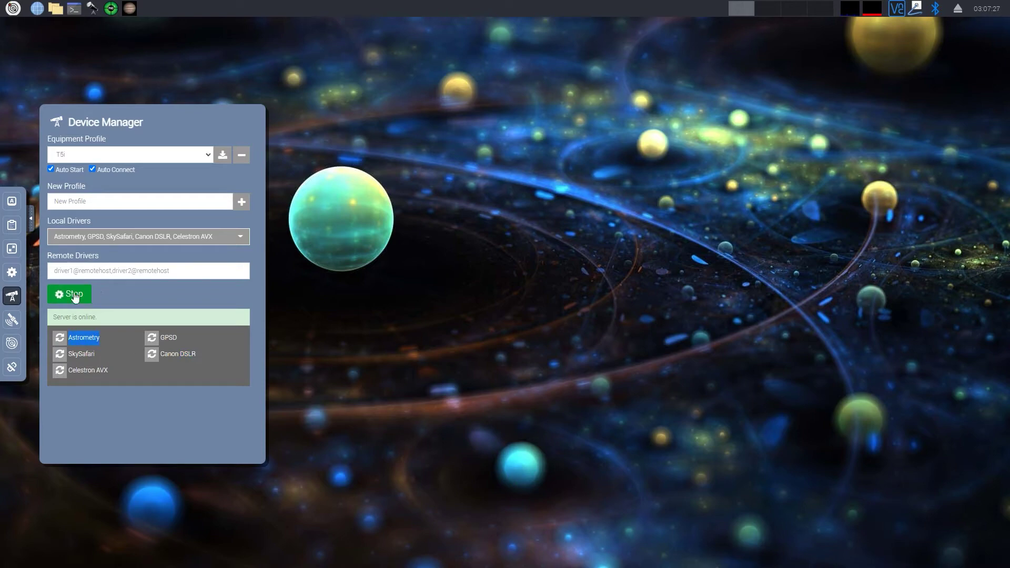
{"action": "left_click", "coordinate": [12, 296]}
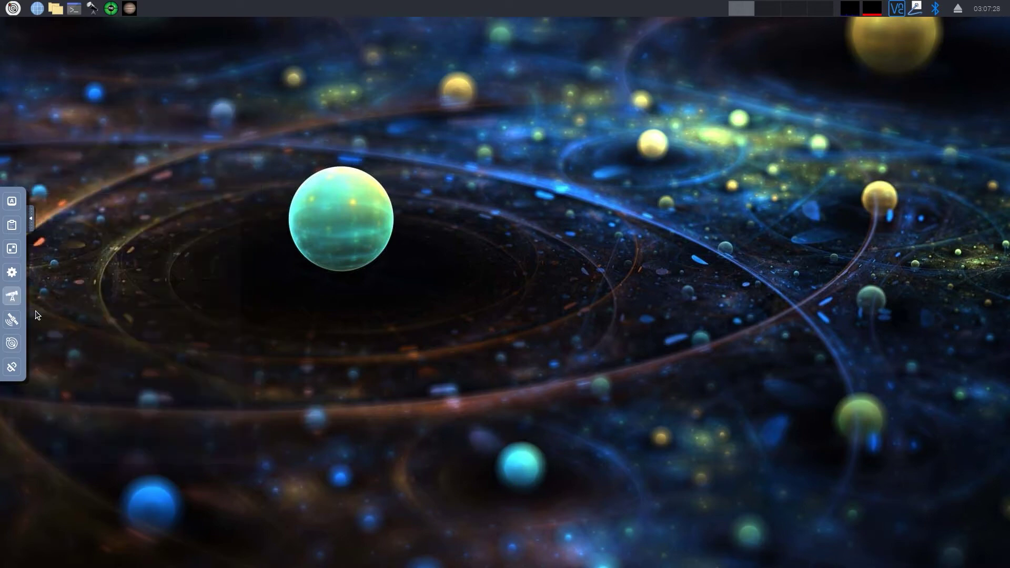
Step: Launch KStars, dismiss the startup tip, and pan the sky map above the horizon
{"action": "left_click", "coordinate": [31, 217]}
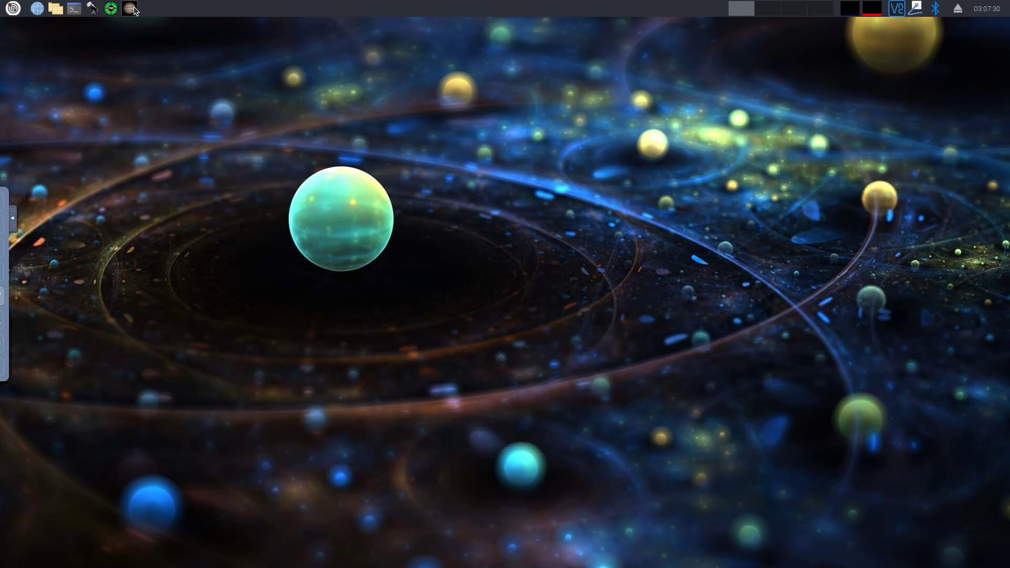
{"action": "left_click", "coordinate": [94, 9]}
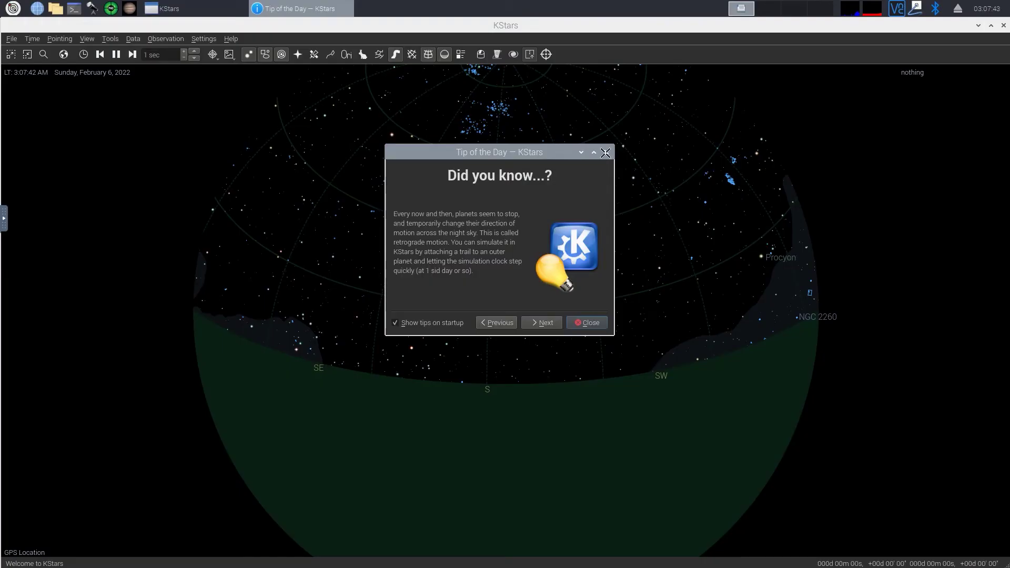
{"action": "left_click", "coordinate": [606, 150]}
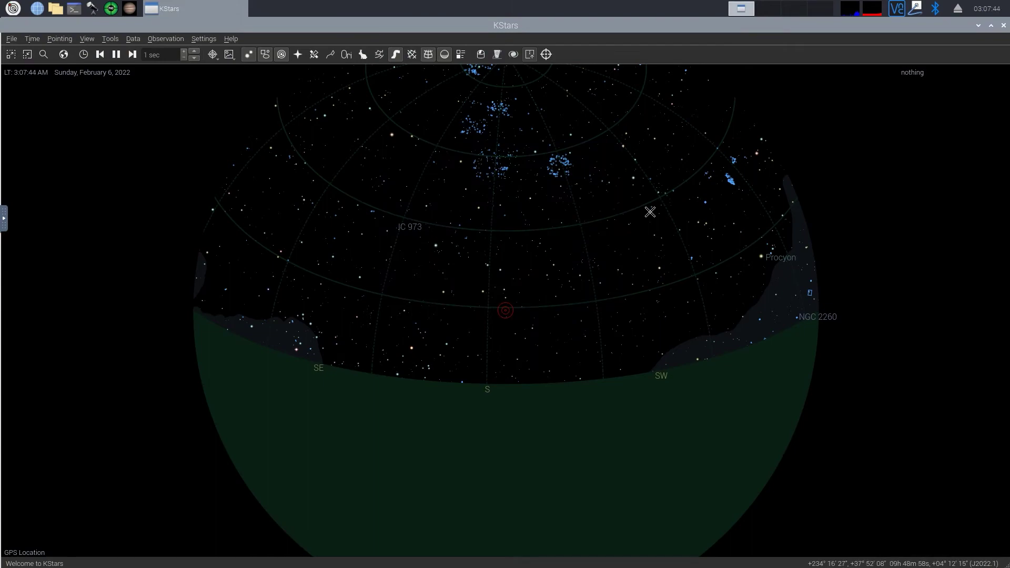
{"action": "left_click_drag", "start_coordinate": [605, 206], "coordinate": [604, 230]}
{"action": "left_click_drag", "start_coordinate": [463, 263], "coordinate": [468, 181]}
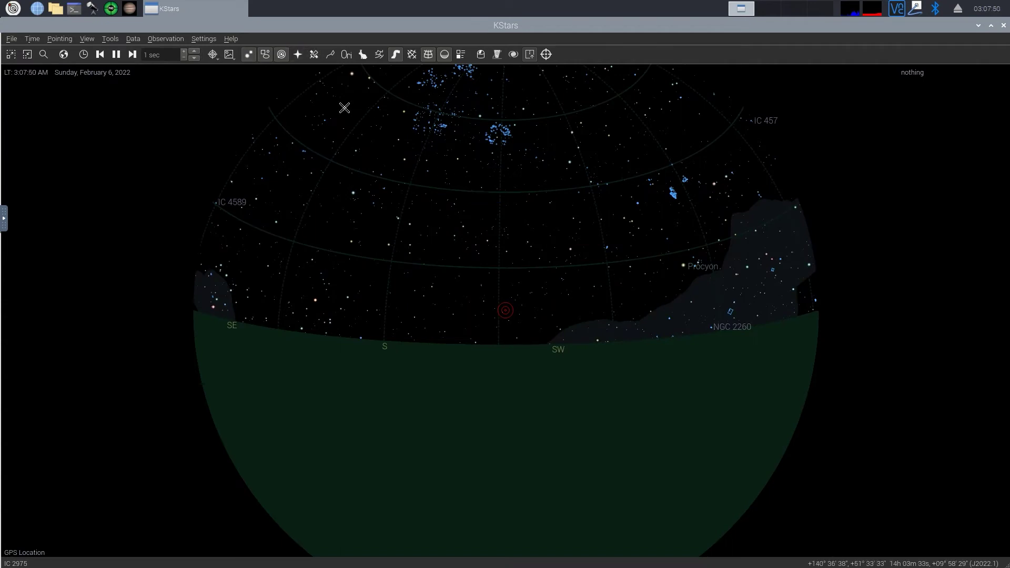
Step: Open Ekos and select the Orion AVX equipment profile for editing
{"action": "left_click", "coordinate": [485, 56]}
{"action": "left_click_drag", "start_coordinate": [485, 110], "coordinate": [466, 111]}
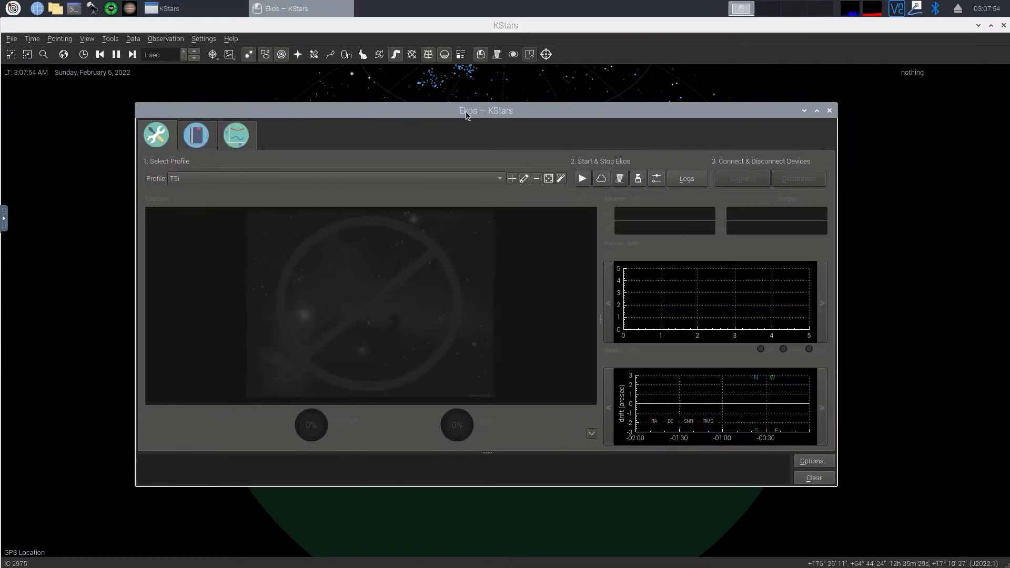
{"action": "left_click", "coordinate": [469, 182]}
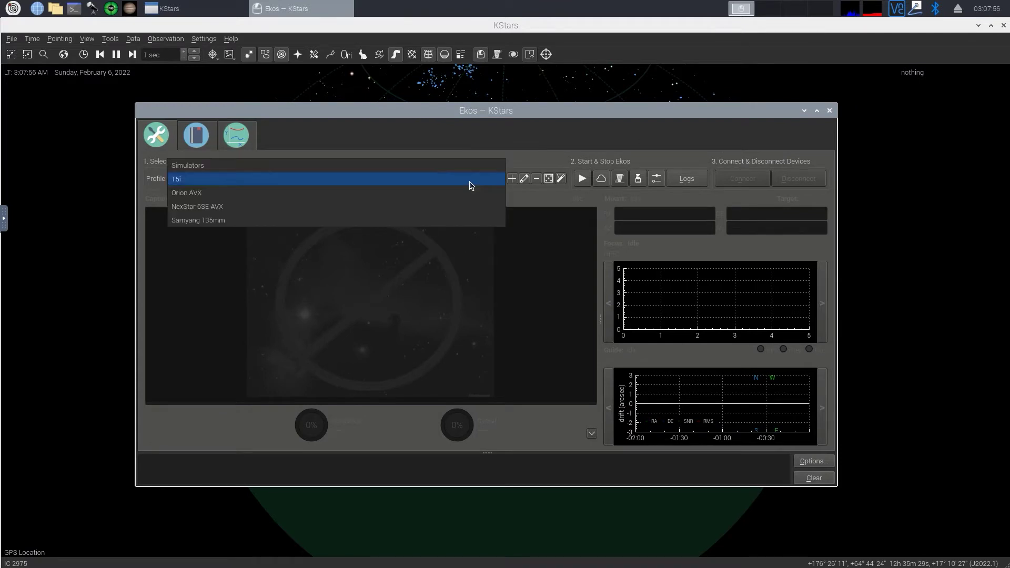
{"action": "left_click", "coordinate": [211, 193]}
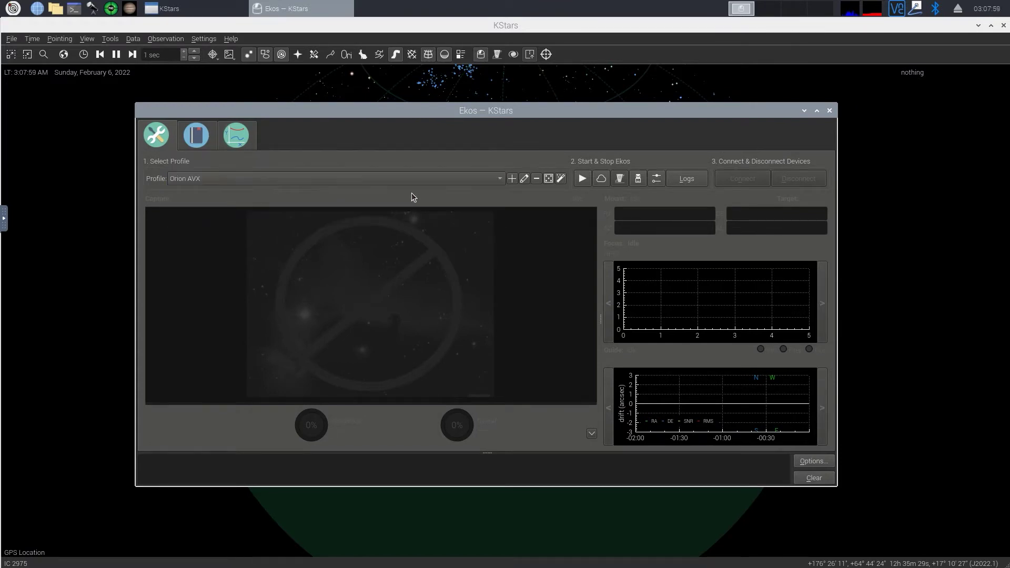
{"action": "left_click", "coordinate": [525, 179]}
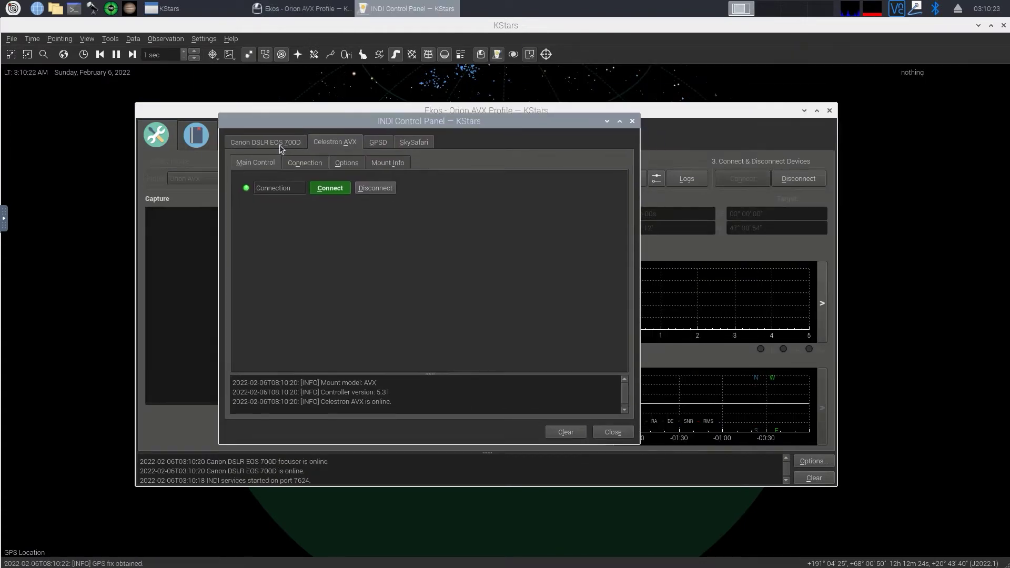
Step: Set the Canon DSLR EOS 700D's Capture Target to SD Card in Image Settings
{"action": "left_click", "coordinate": [280, 144]}
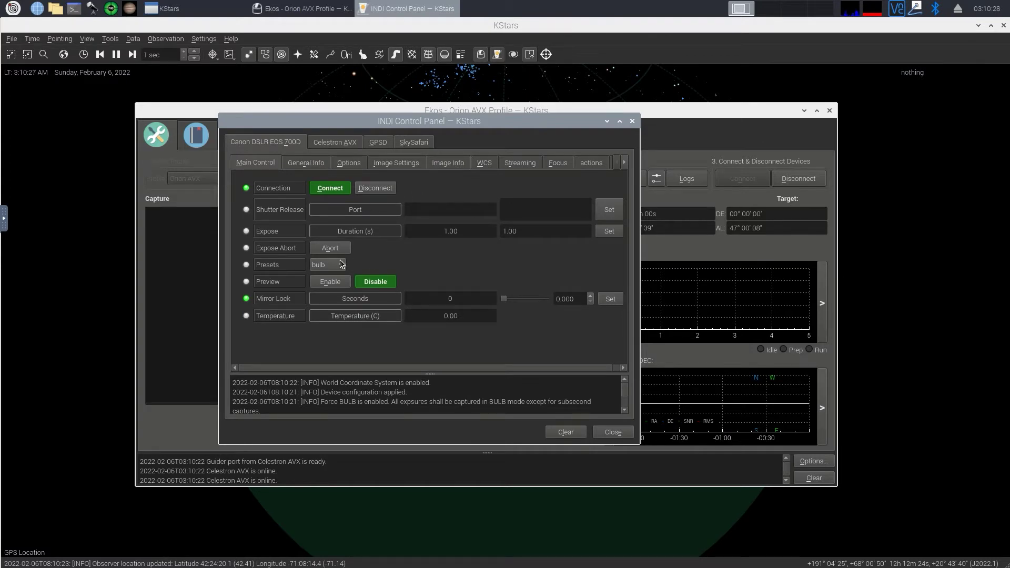
{"action": "left_click", "coordinate": [396, 164]}
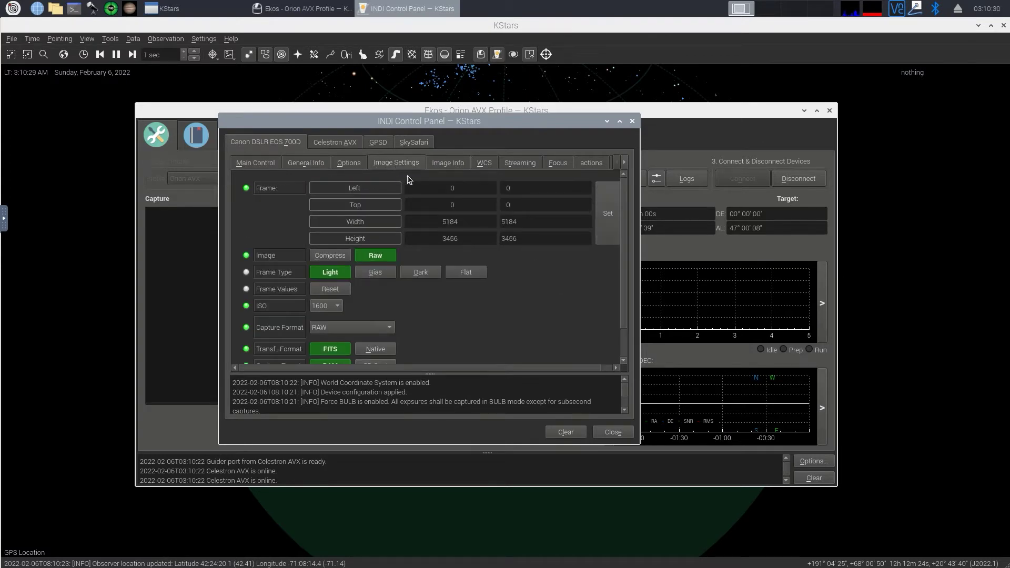
{"action": "scroll", "coordinate": [451, 352], "scroll_direction": "down", "scroll_amount": 2}
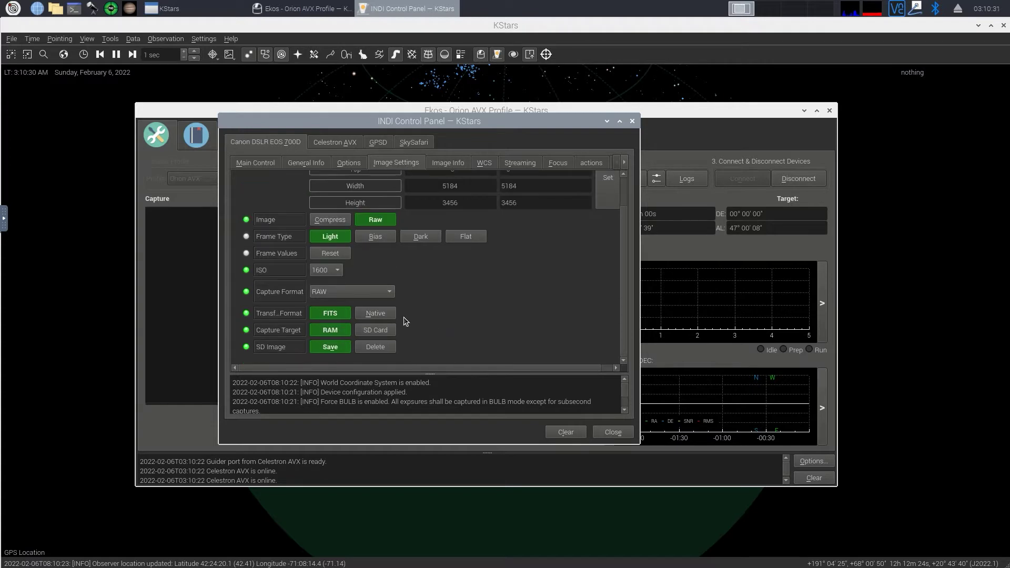
{"action": "left_click", "coordinate": [373, 330]}
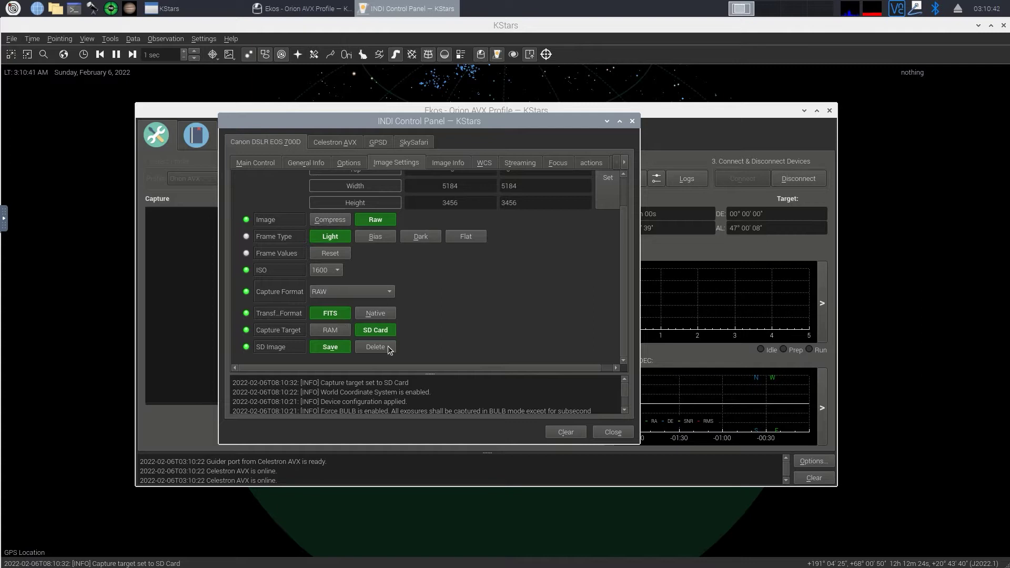
{"action": "left_click", "coordinate": [433, 164]}
{"action": "left_click", "coordinate": [404, 167]}
Step: Review the Celestron AVX, GPSD and SkySafari device tabs, then minimize the control panel
{"action": "left_click", "coordinate": [320, 142]}
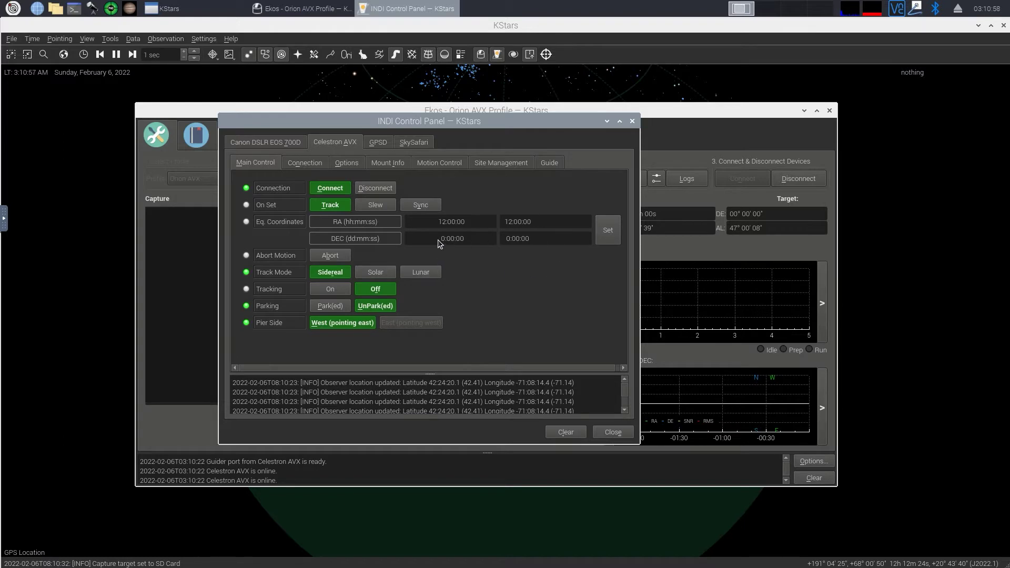
{"action": "left_click", "coordinate": [322, 165]}
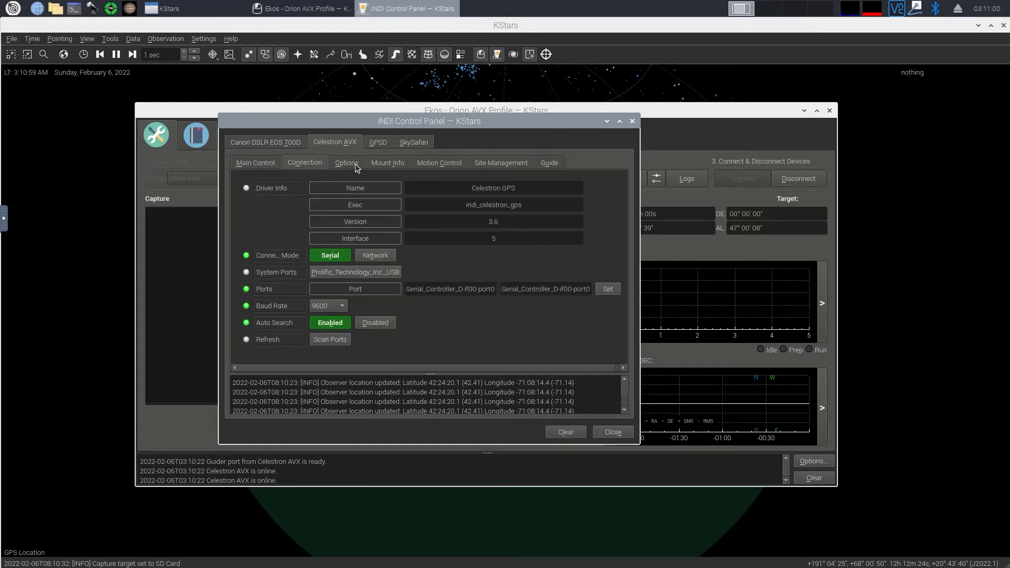
{"action": "left_click", "coordinate": [355, 167]}
{"action": "left_click", "coordinate": [391, 168]}
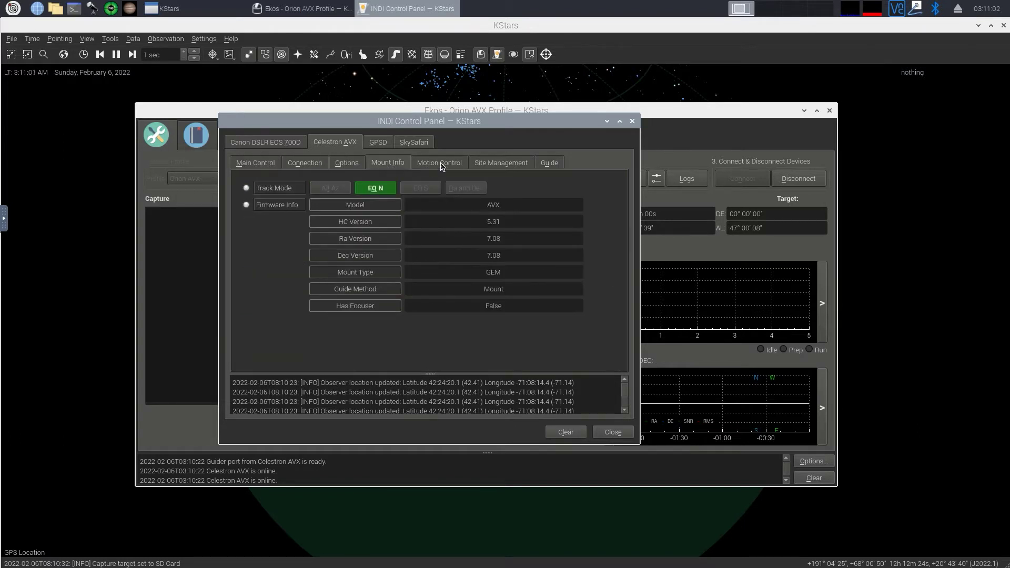
{"action": "left_click", "coordinate": [442, 166]}
{"action": "left_click", "coordinate": [380, 143]}
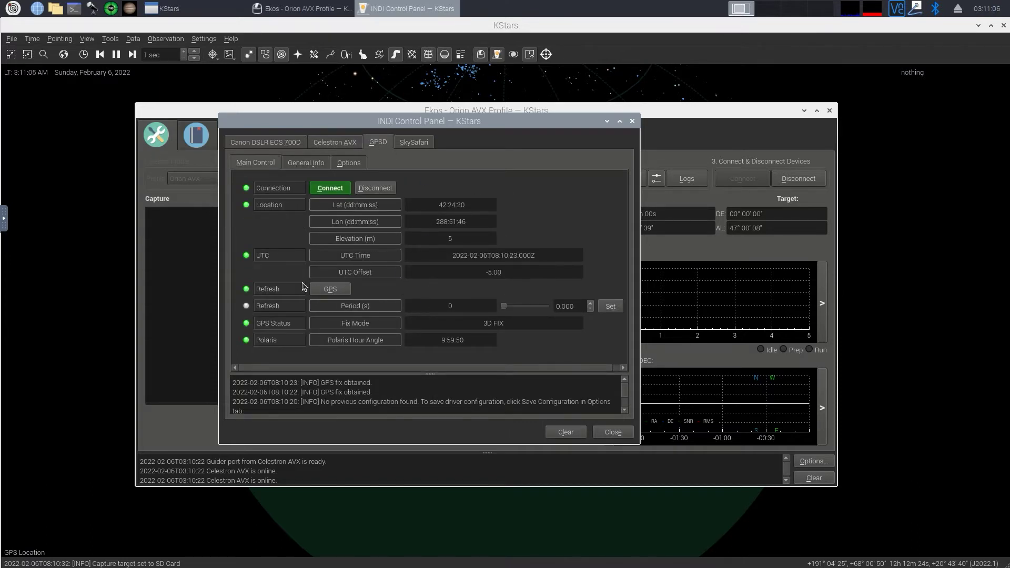
{"action": "left_click", "coordinate": [410, 149]}
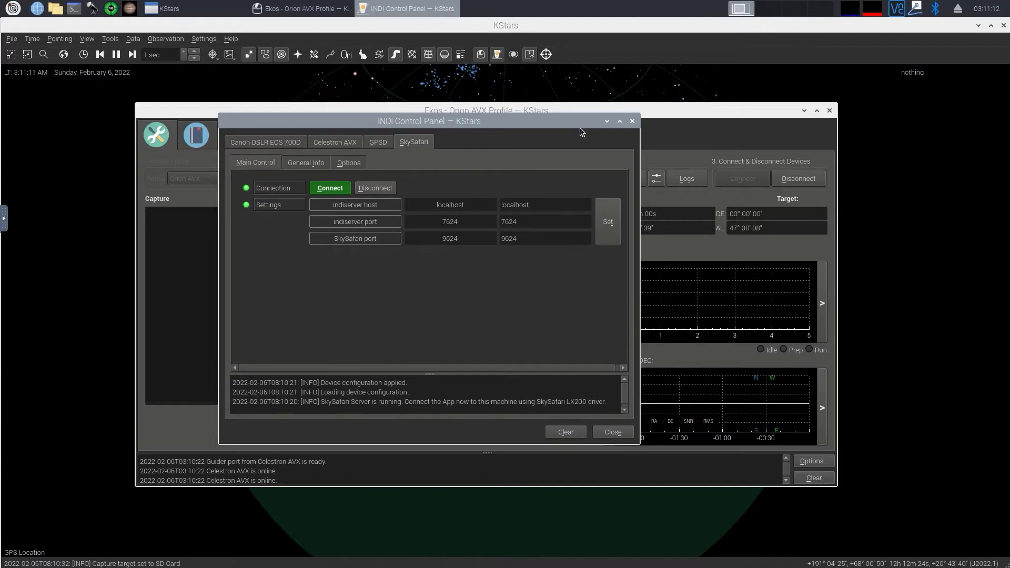
{"action": "left_click", "coordinate": [607, 121]}
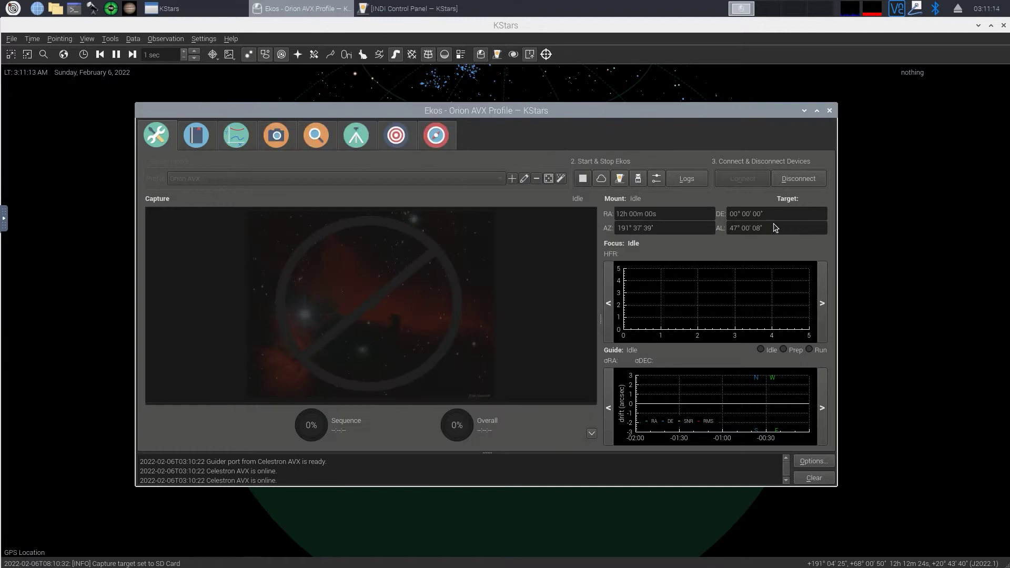
Step: Bring up the Ekos mount slewing control pad and position it on the left
{"action": "left_click", "coordinate": [357, 136]}
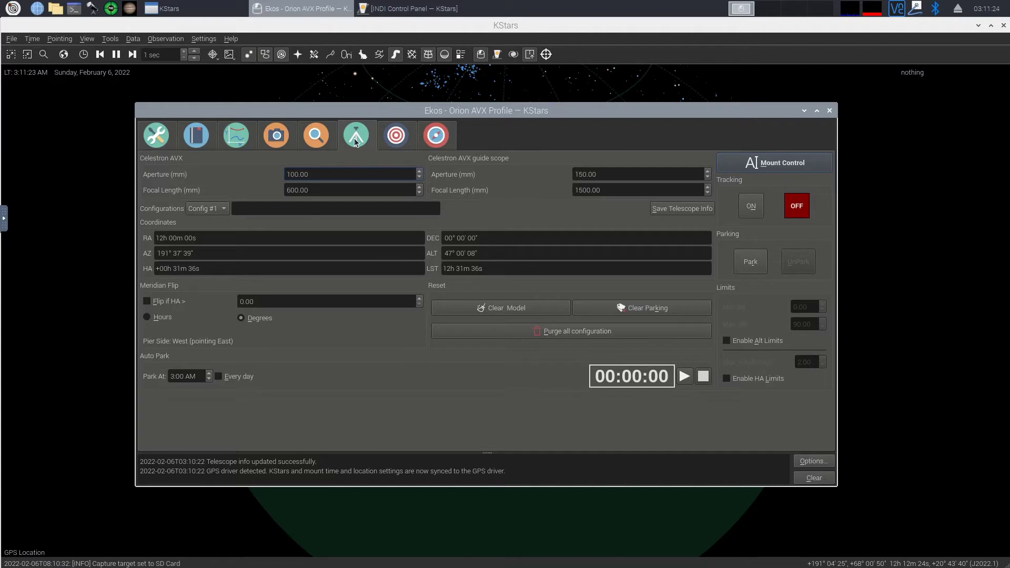
{"action": "left_click", "coordinate": [766, 166]}
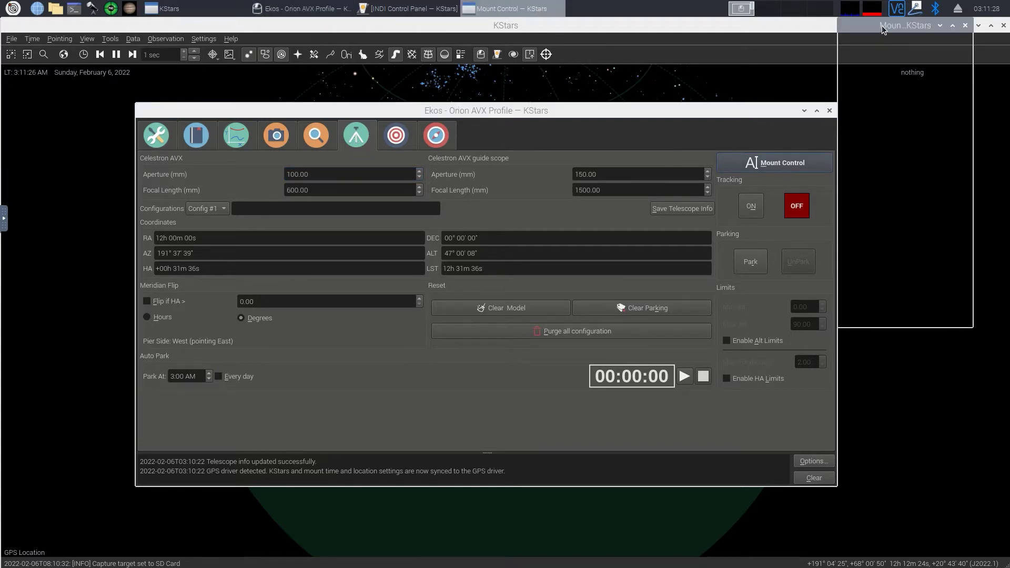
{"action": "left_click_drag", "start_coordinate": [883, 25], "coordinate": [432, 164]}
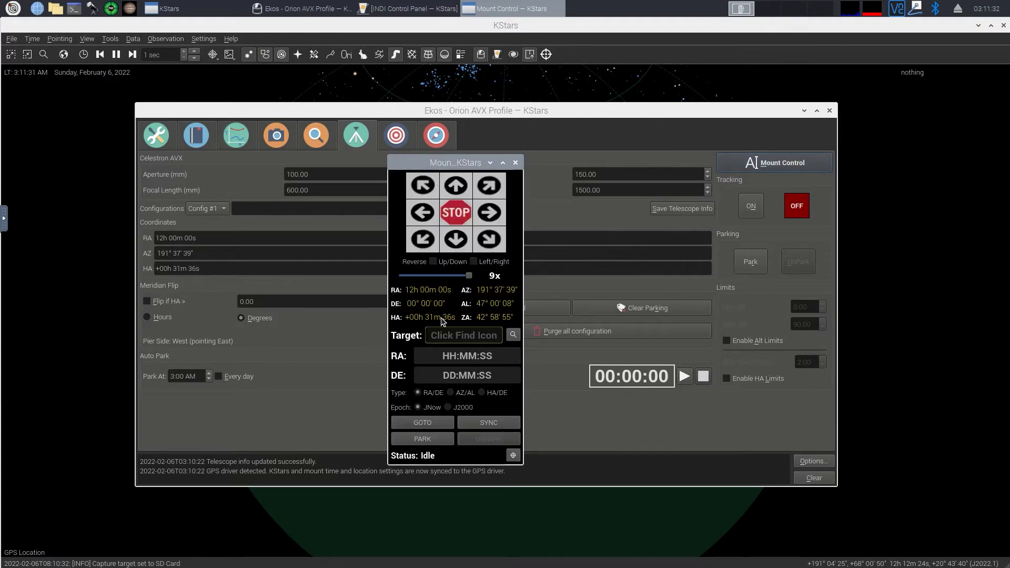
{"action": "left_click_drag", "start_coordinate": [474, 163], "coordinate": [233, 141]}
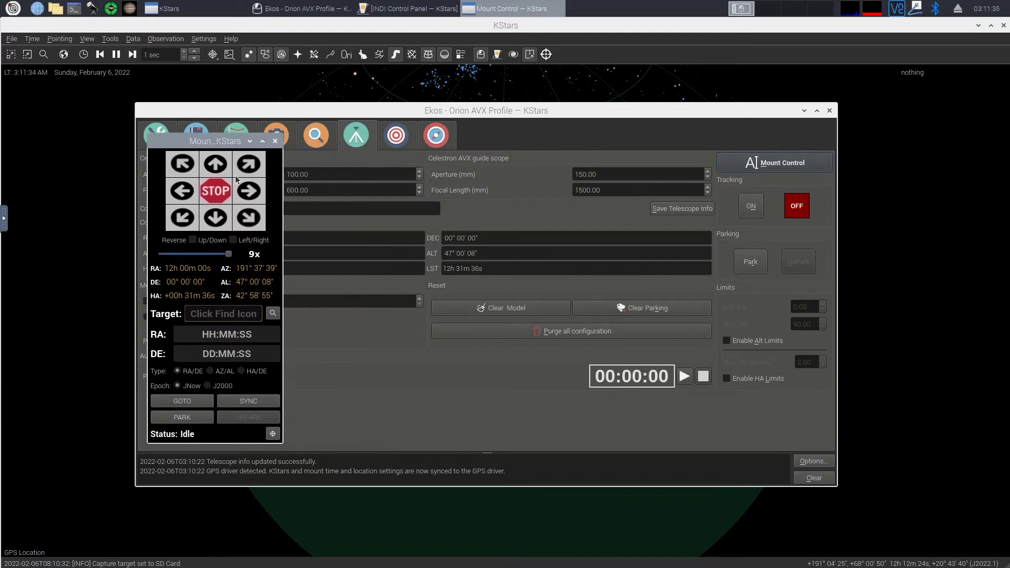
{"action": "left_click", "coordinate": [273, 315]}
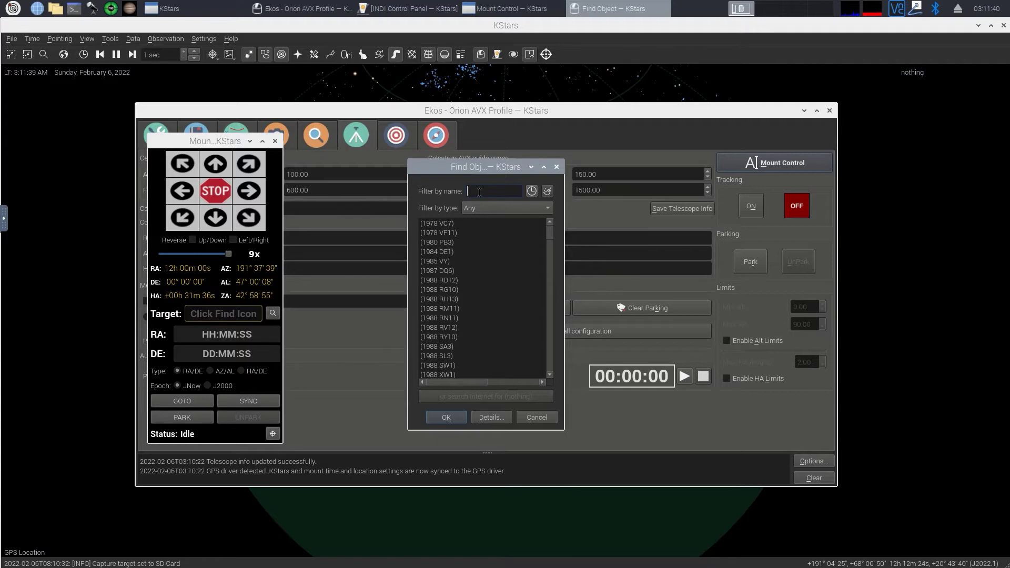
{"action": "type", "text": "bode"}
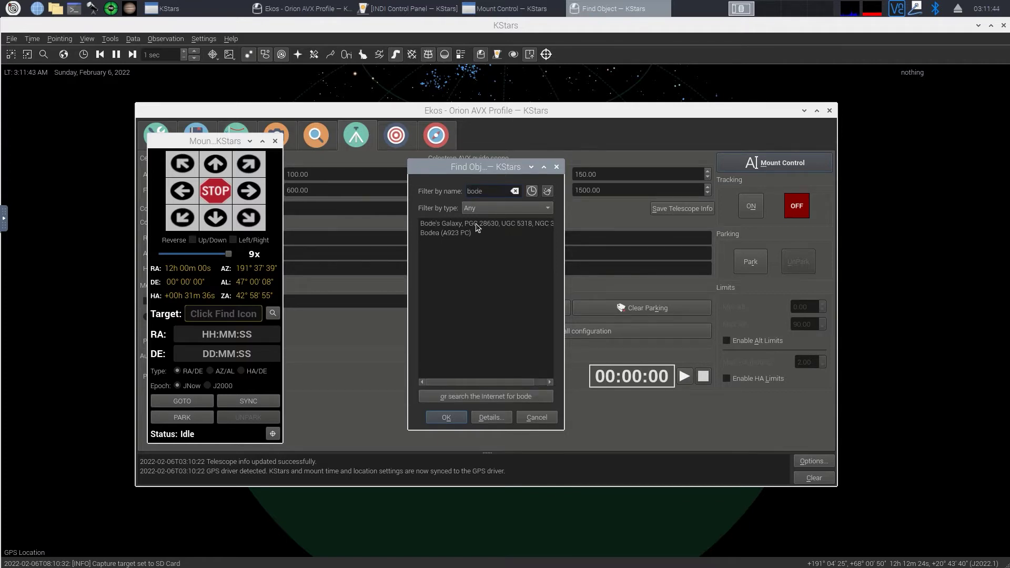
{"action": "left_click", "coordinate": [476, 225]}
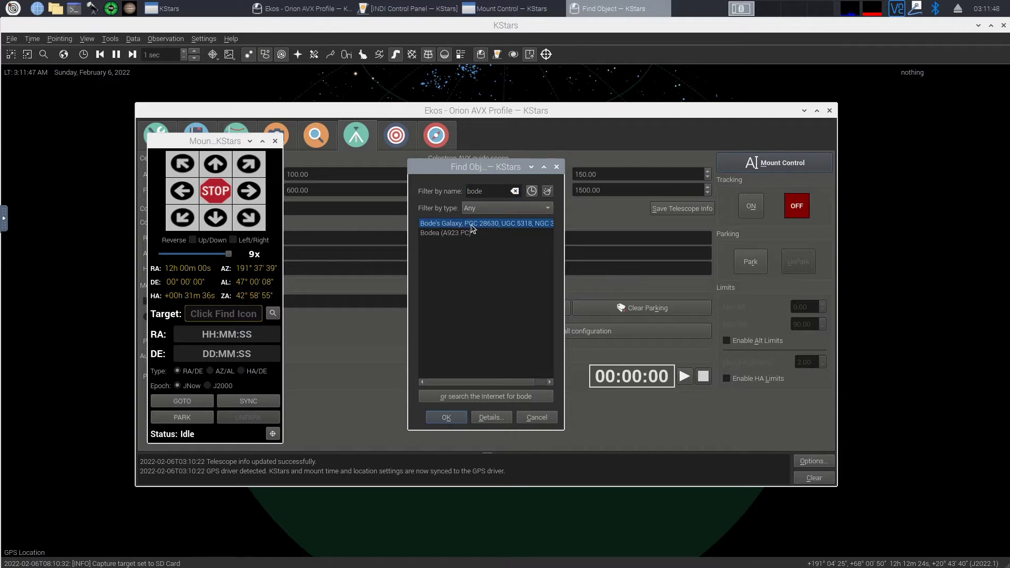
{"action": "double_click", "coordinate": [472, 225]}
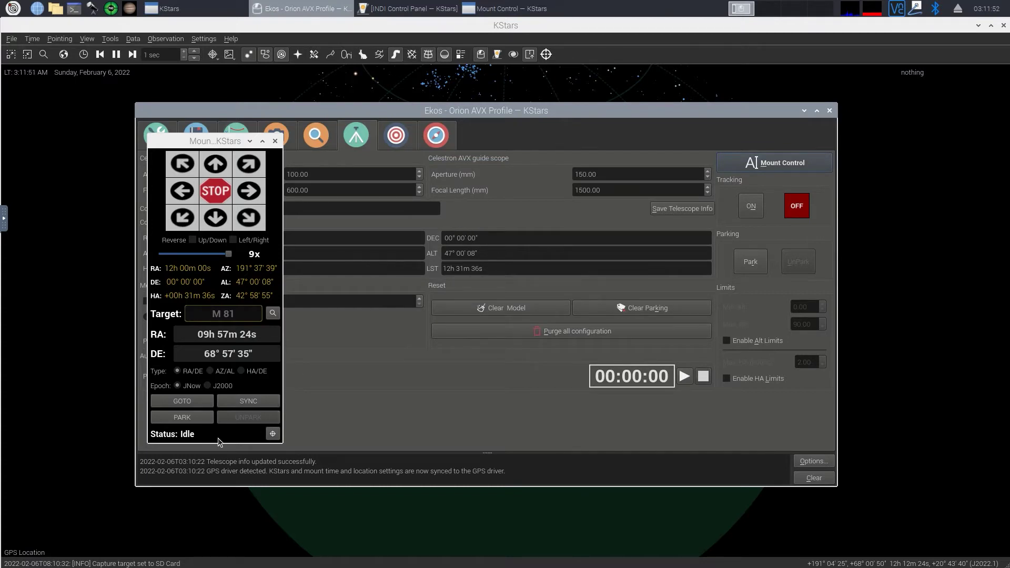
{"action": "left_click", "coordinate": [183, 403]}
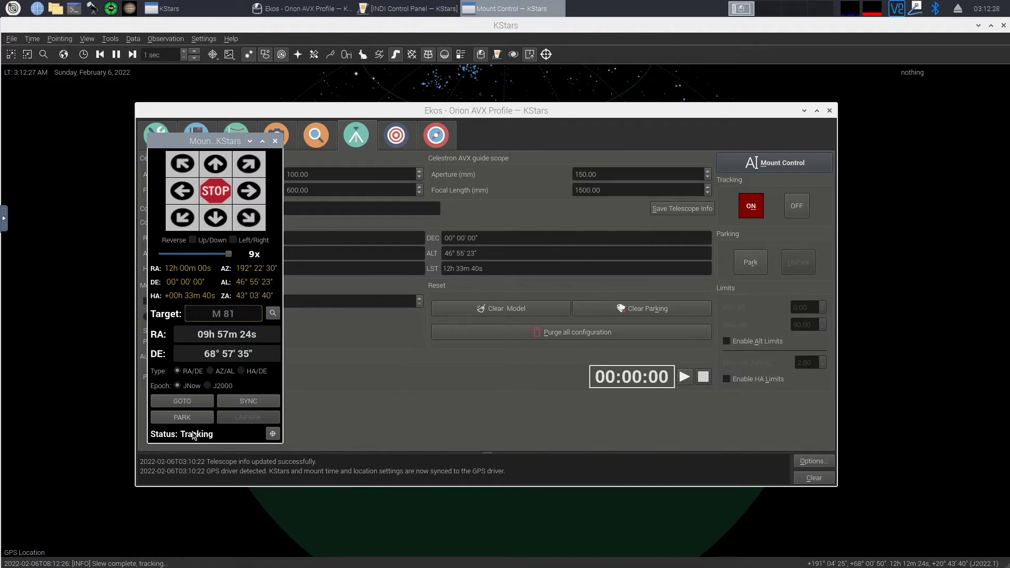
{"action": "left_click_drag", "start_coordinate": [201, 142], "coordinate": [152, 142]}
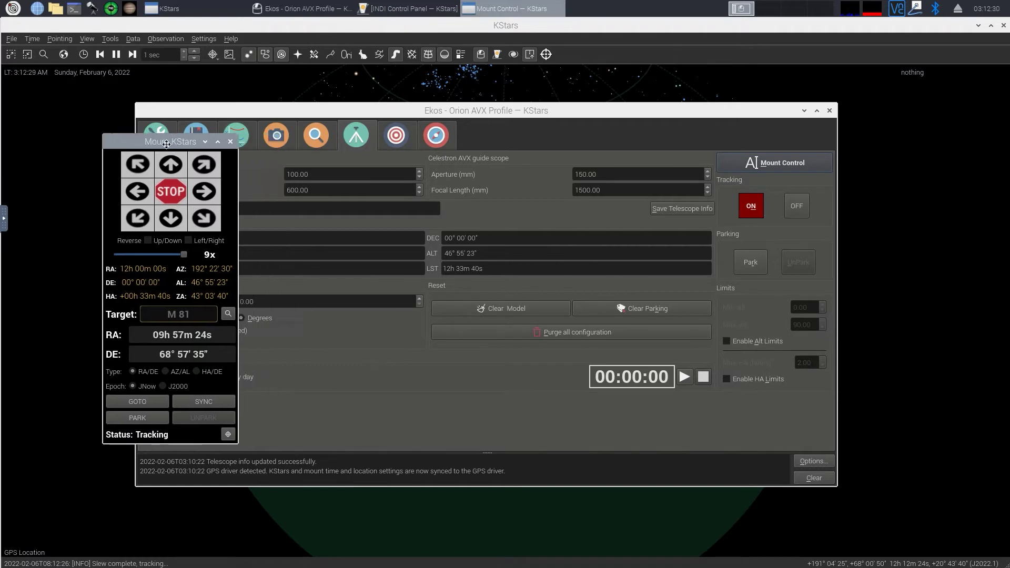
Step: In the Capture module, briefly check Live Video, then loop 1-second framing exposures
{"action": "left_click", "coordinate": [227, 143]}
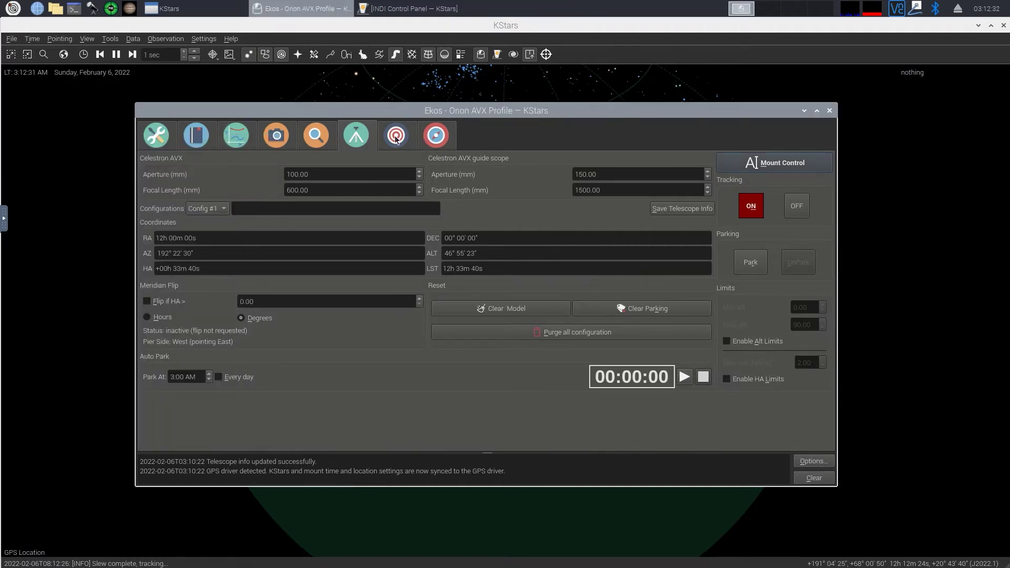
{"action": "left_click", "coordinate": [397, 137]}
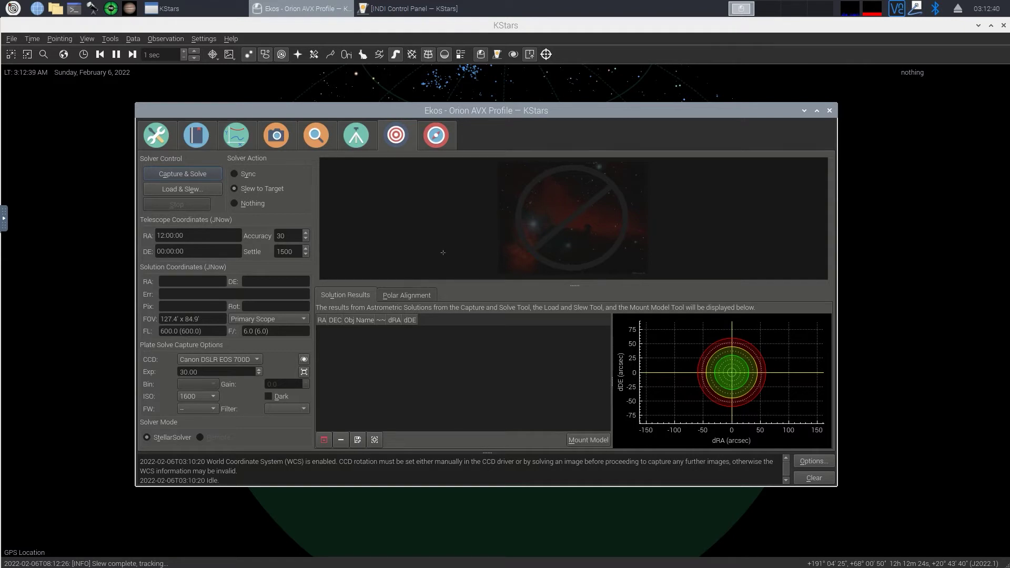
{"action": "left_click", "coordinate": [273, 138]}
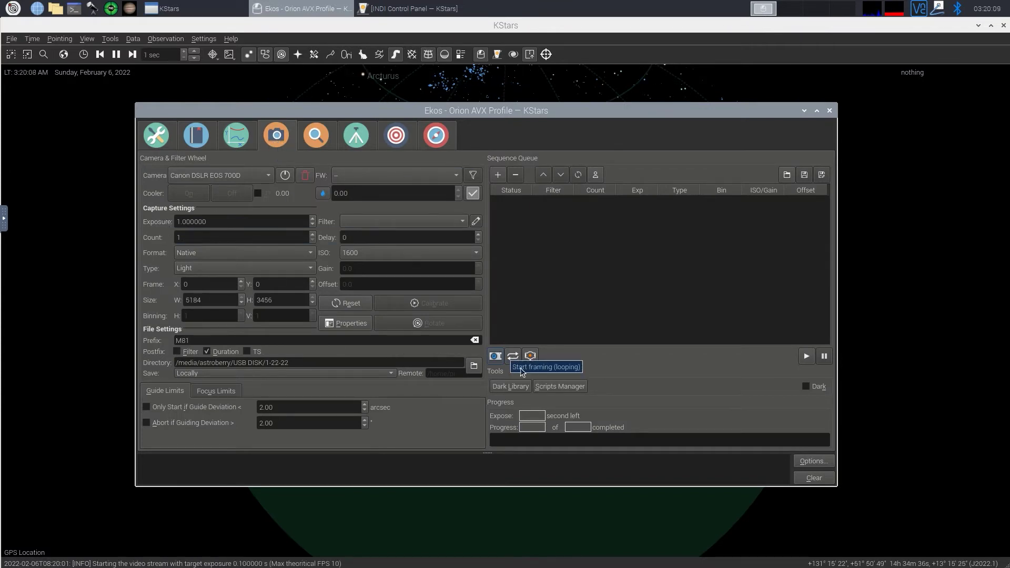
{"action": "left_click", "coordinate": [531, 362]}
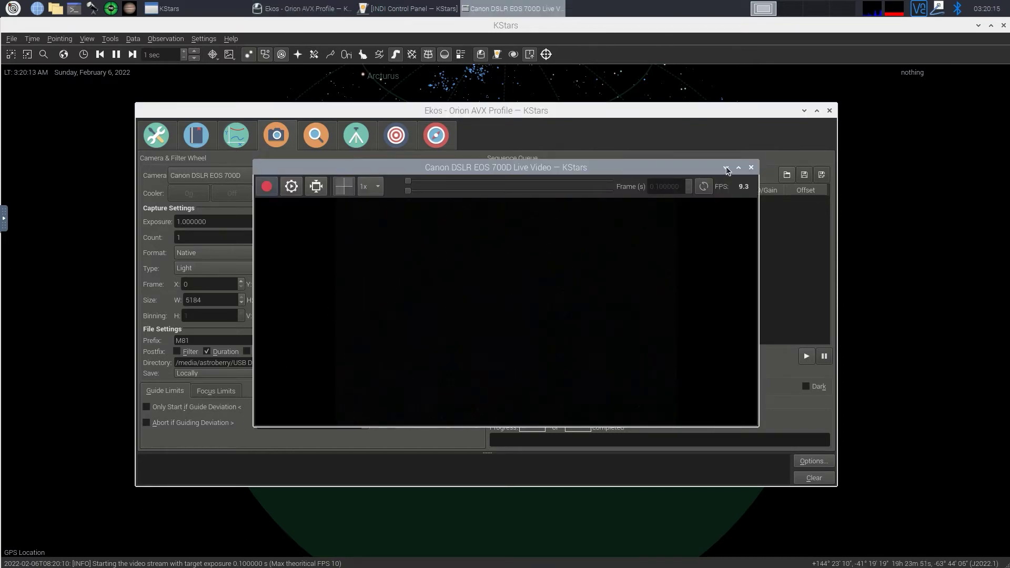
{"action": "left_click", "coordinate": [751, 167]}
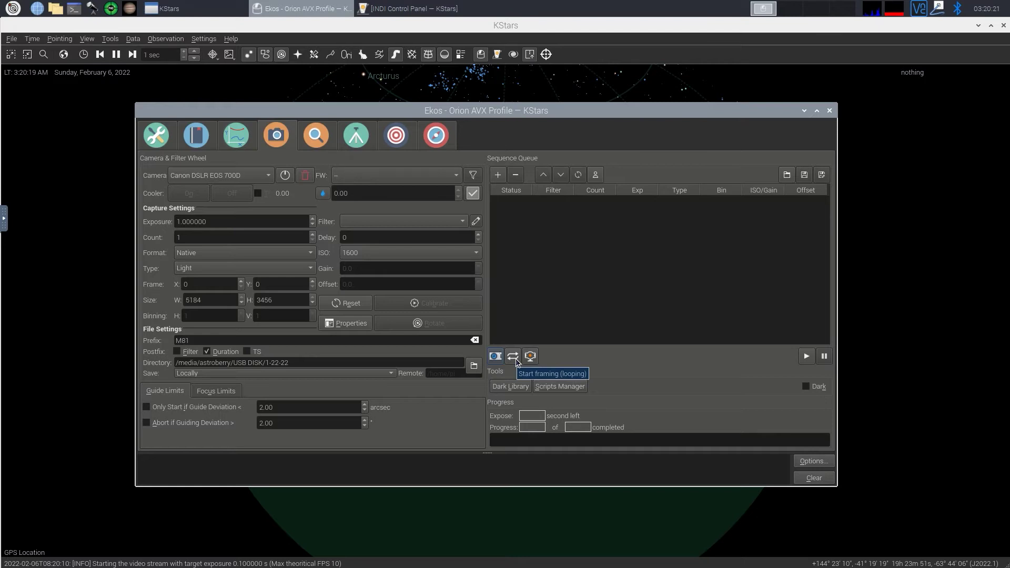
{"action": "left_click", "coordinate": [513, 357]}
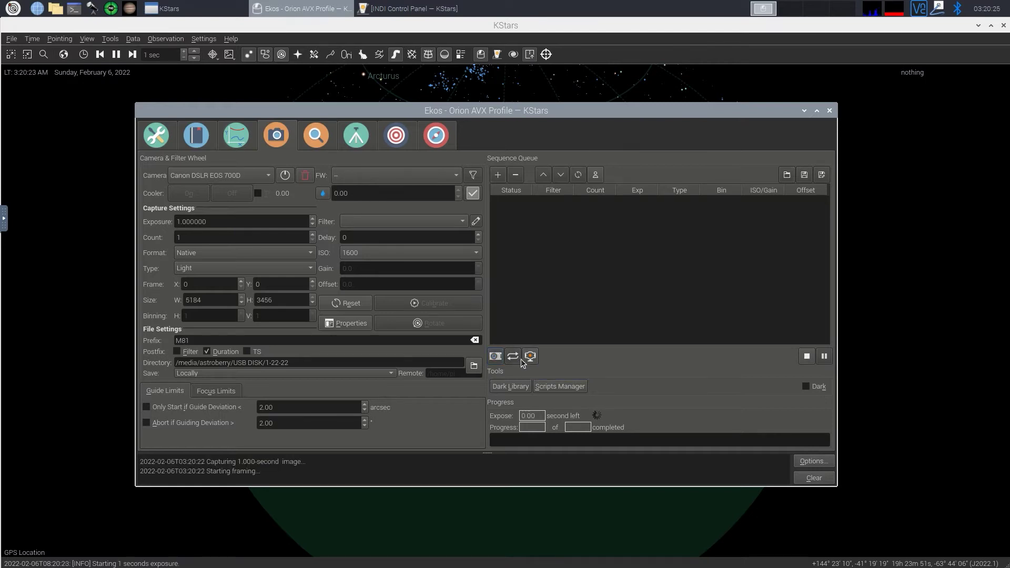
Step: Stop framing, then set 15-second exposures with a count of 1001 and adjust the ISO
{"action": "left_click", "coordinate": [807, 357]}
{"action": "double_click", "coordinate": [188, 223]}
{"action": "type", "text": "15"}
{"action": "left_click", "coordinate": [195, 239]}
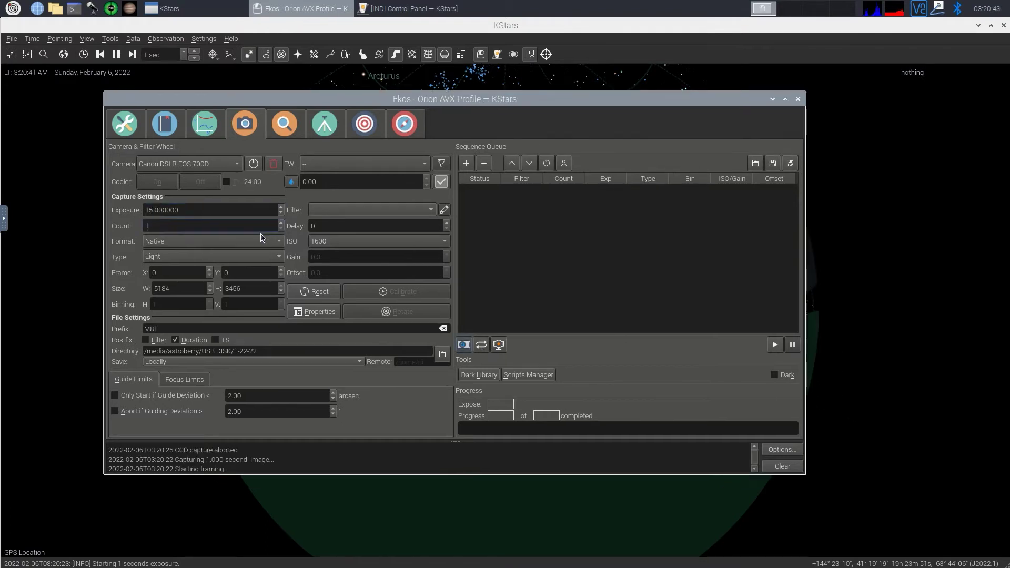
{"action": "type", "text": "001"}
{"action": "left_click", "coordinate": [332, 243]}
{"action": "left_click", "coordinate": [333, 227]}
{"action": "type", "text": "55555555"}
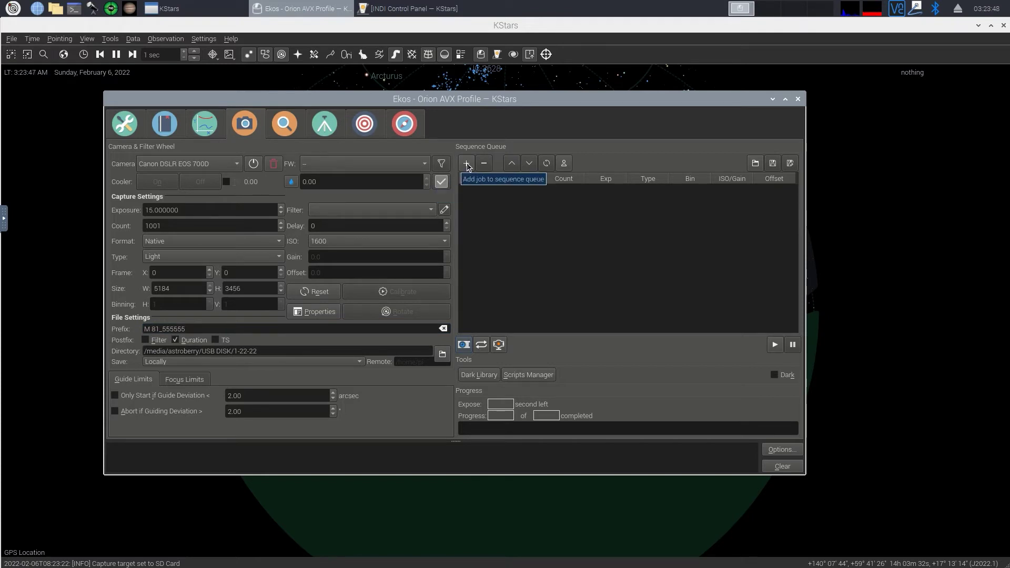
Step: Set ISO 800, run the 15-second Light sequence, and abort it after two frames
{"action": "left_click", "coordinate": [466, 164]}
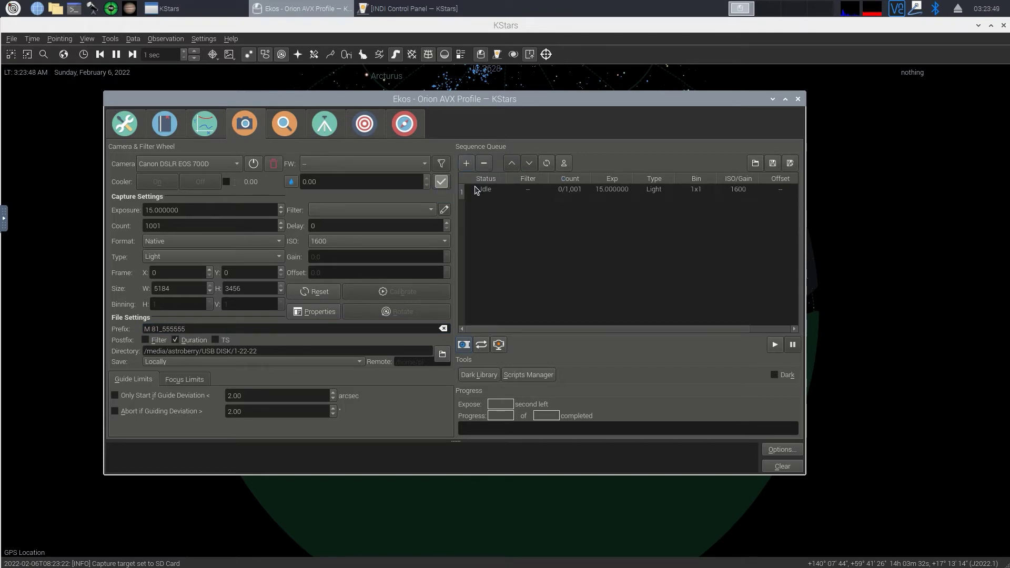
{"action": "left_click", "coordinate": [501, 192]}
{"action": "left_click", "coordinate": [485, 163]}
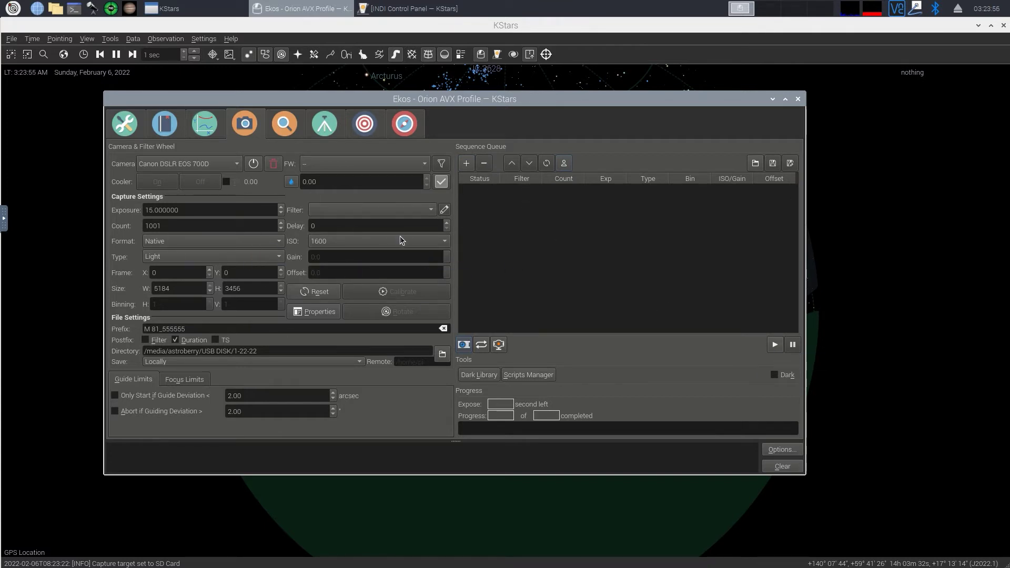
{"action": "left_click", "coordinate": [386, 242]}
{"action": "left_click", "coordinate": [337, 230]}
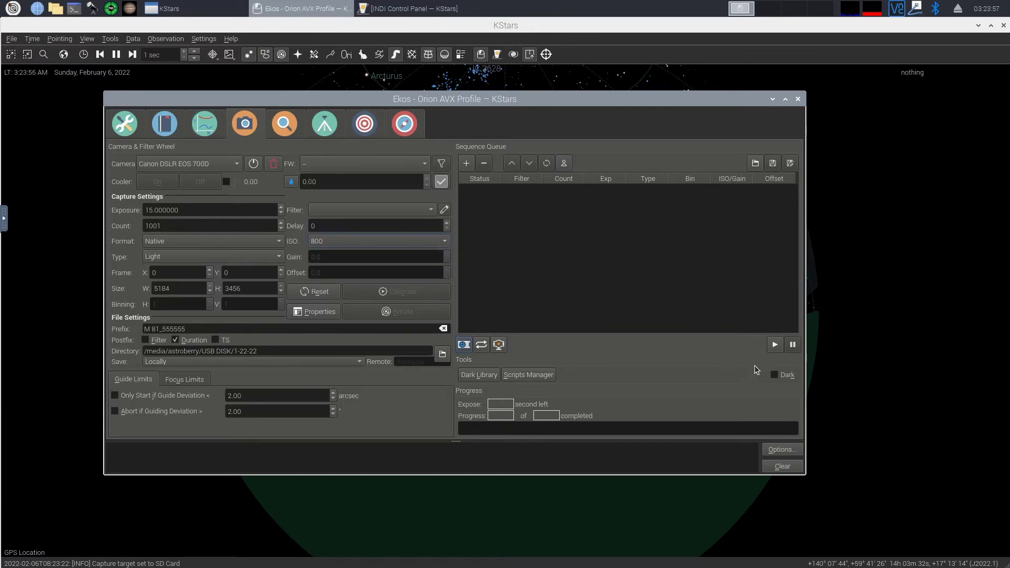
{"action": "left_click", "coordinate": [775, 346]}
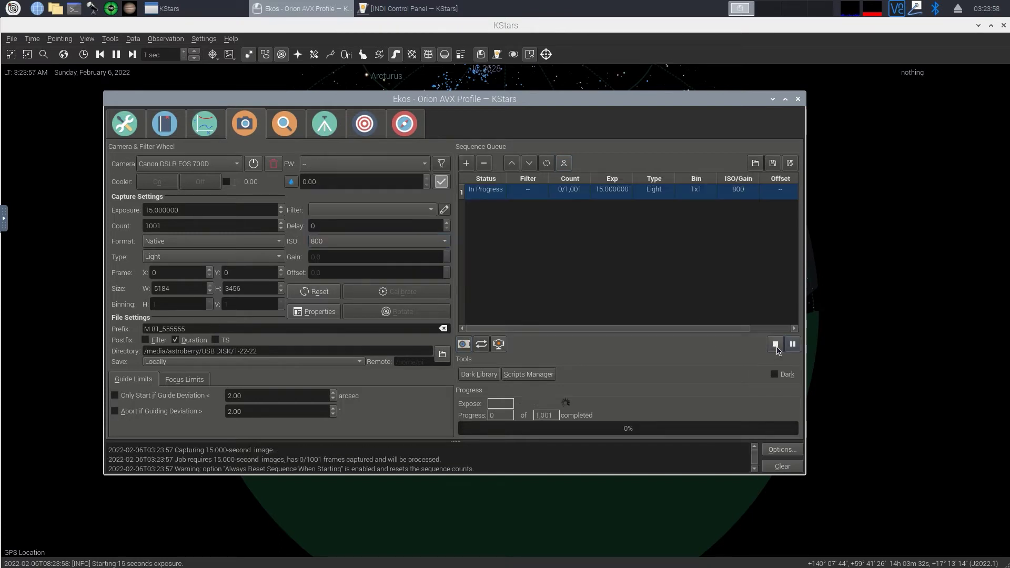
{"action": "left_click", "coordinate": [173, 261]}
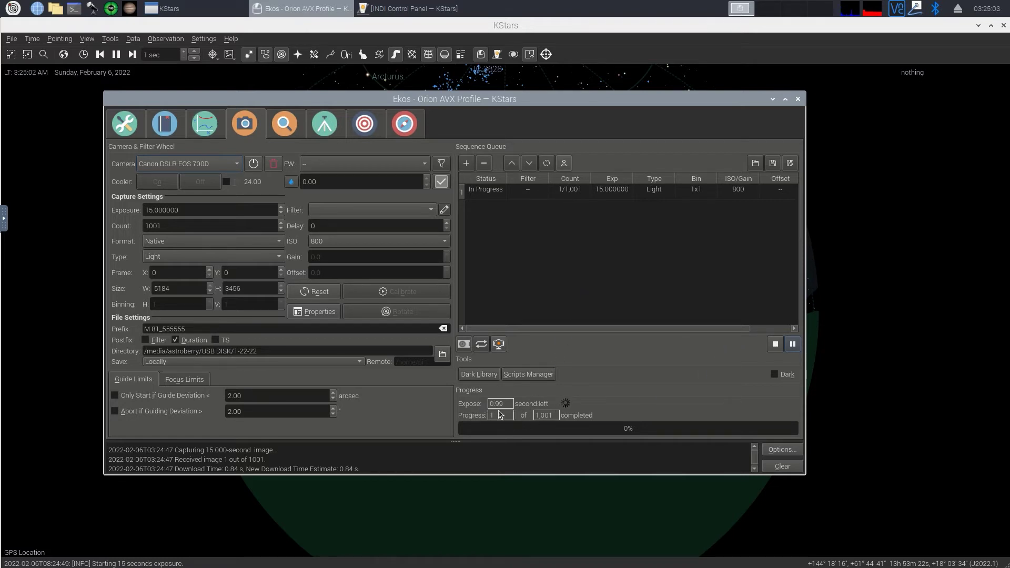
{"action": "left_click", "coordinate": [776, 345]}
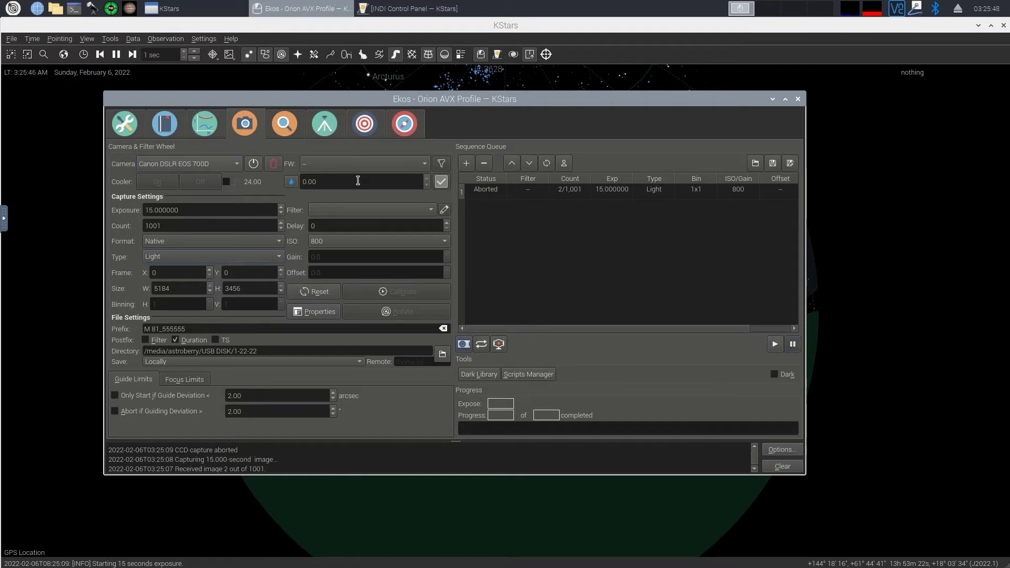
Step: Cycle through the Mount, Align and Guide modules, ending on Align with Slew to Target
{"action": "left_click", "coordinate": [315, 127]}
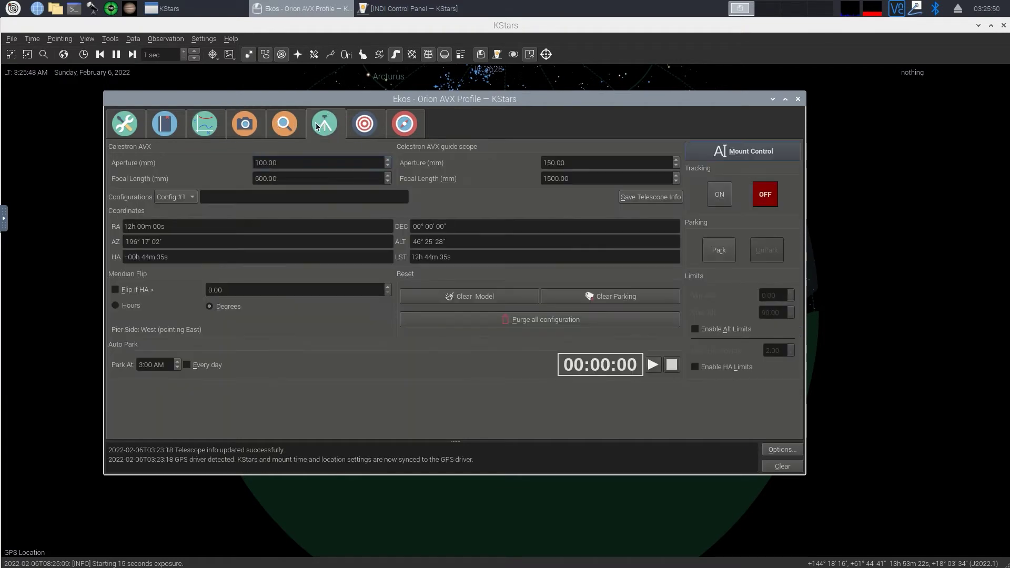
{"action": "left_click", "coordinate": [356, 122]}
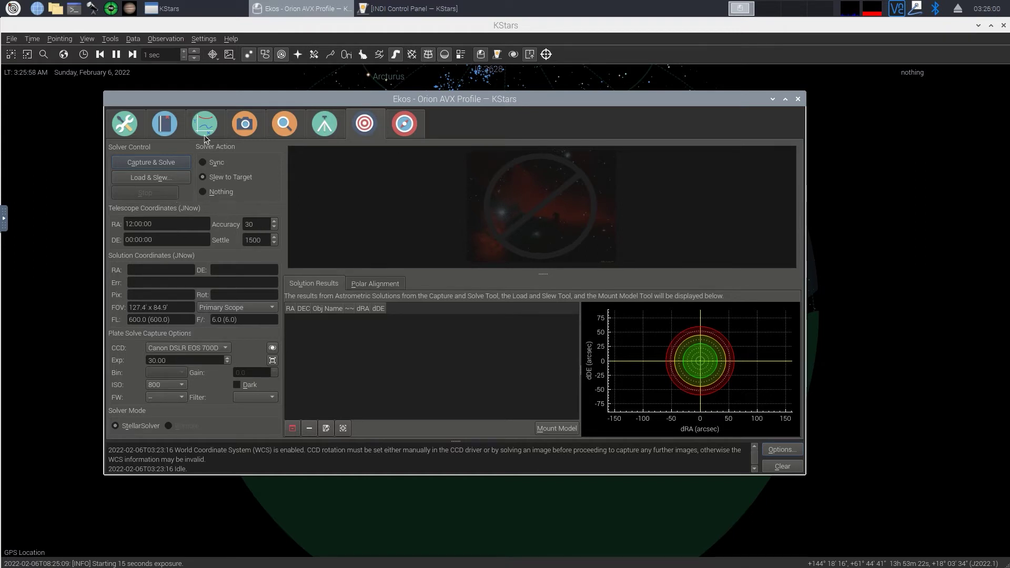
{"action": "left_click", "coordinate": [404, 126]}
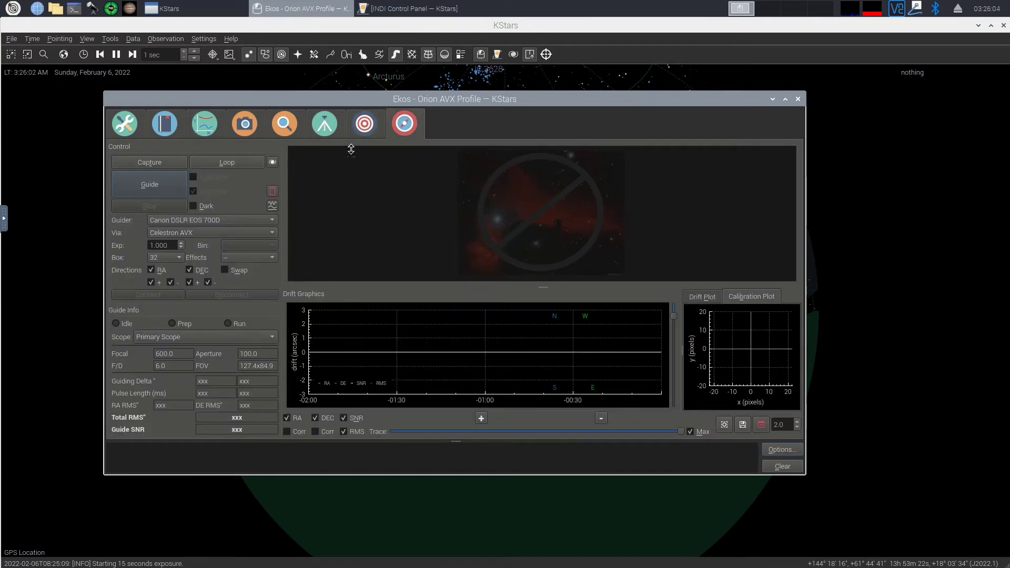
{"action": "left_click", "coordinate": [373, 125]}
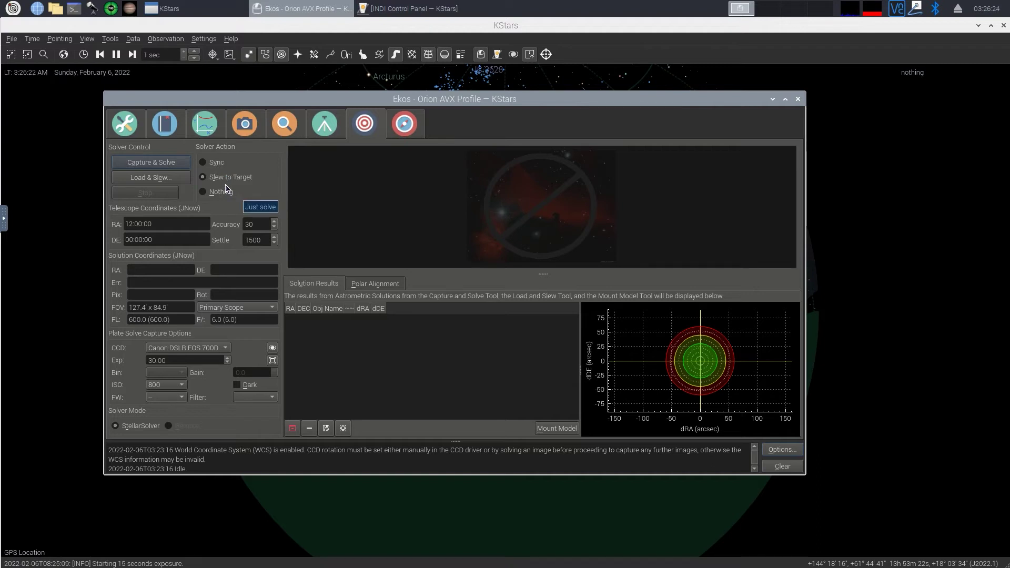
{"action": "left_click", "coordinate": [327, 130]}
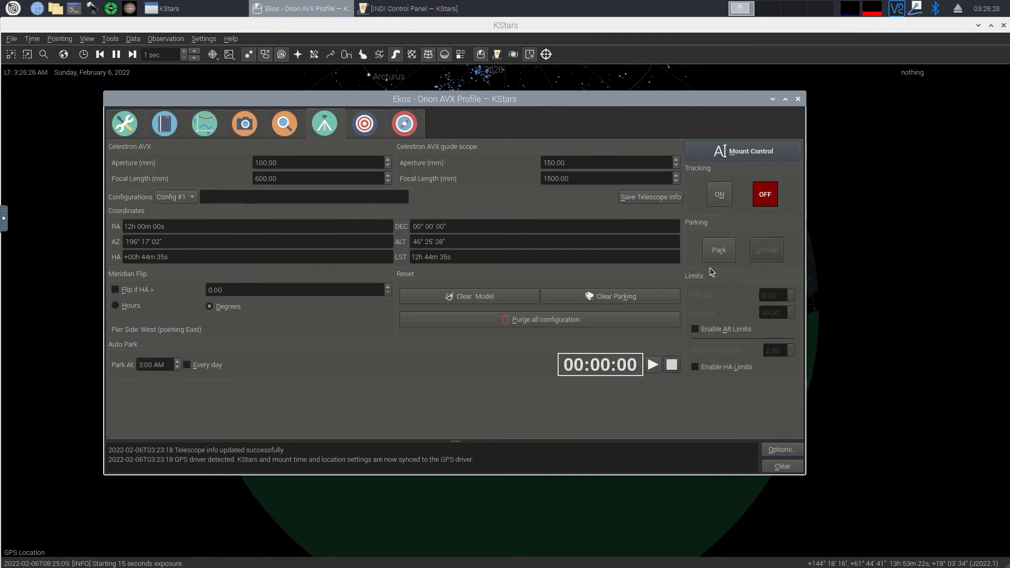
{"action": "left_click", "coordinate": [366, 138]}
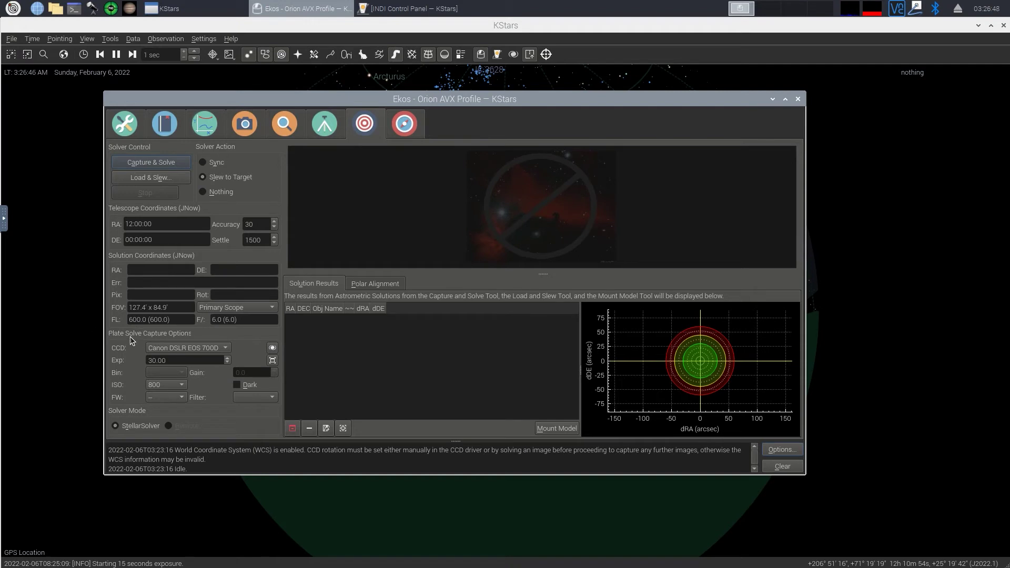
Step: Change the plate-solve ISO to 1600 and show the Polar Alignment page
{"action": "left_click", "coordinate": [172, 388]}
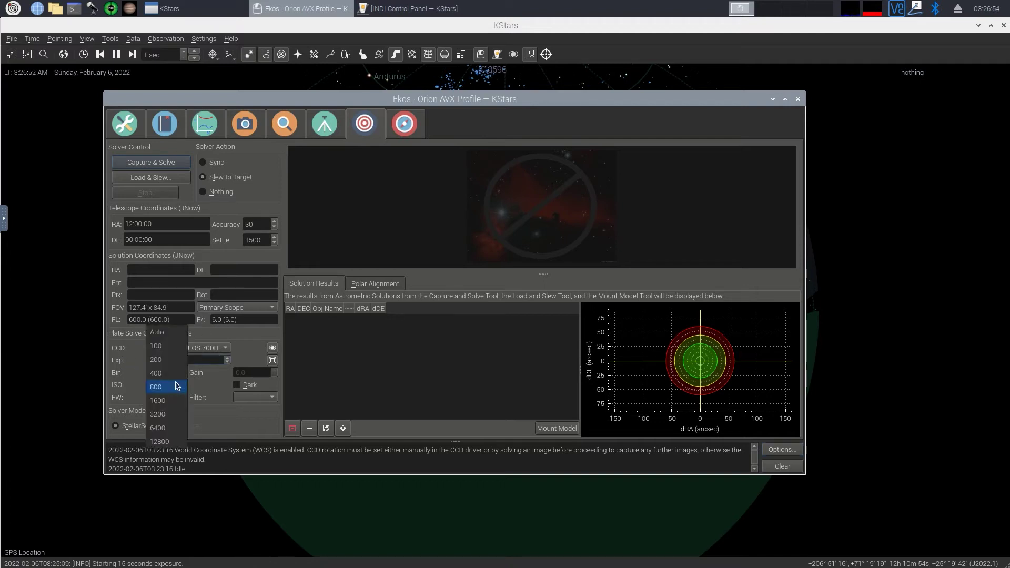
{"action": "left_click", "coordinate": [173, 400]}
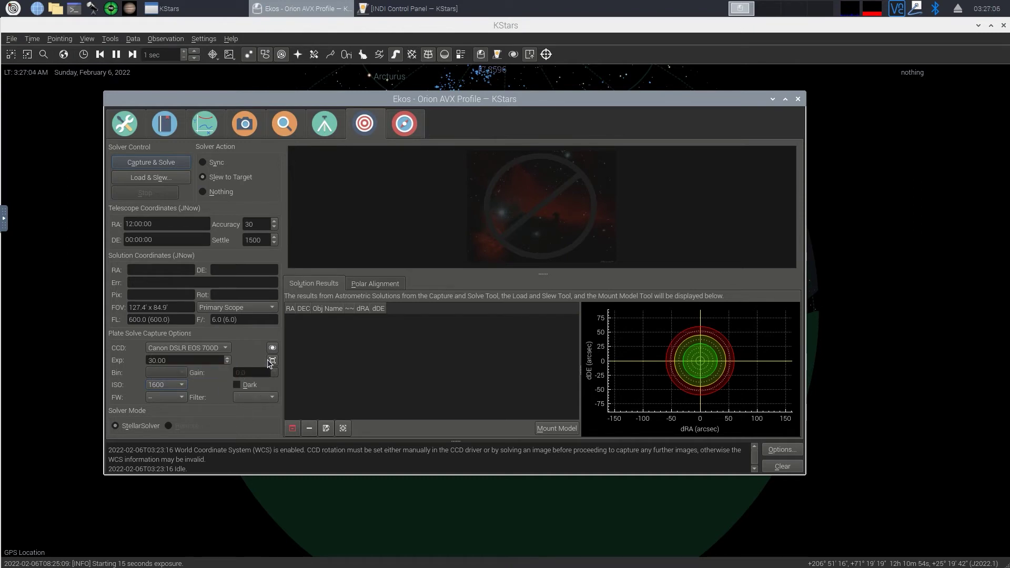
{"action": "left_click", "coordinate": [378, 287]}
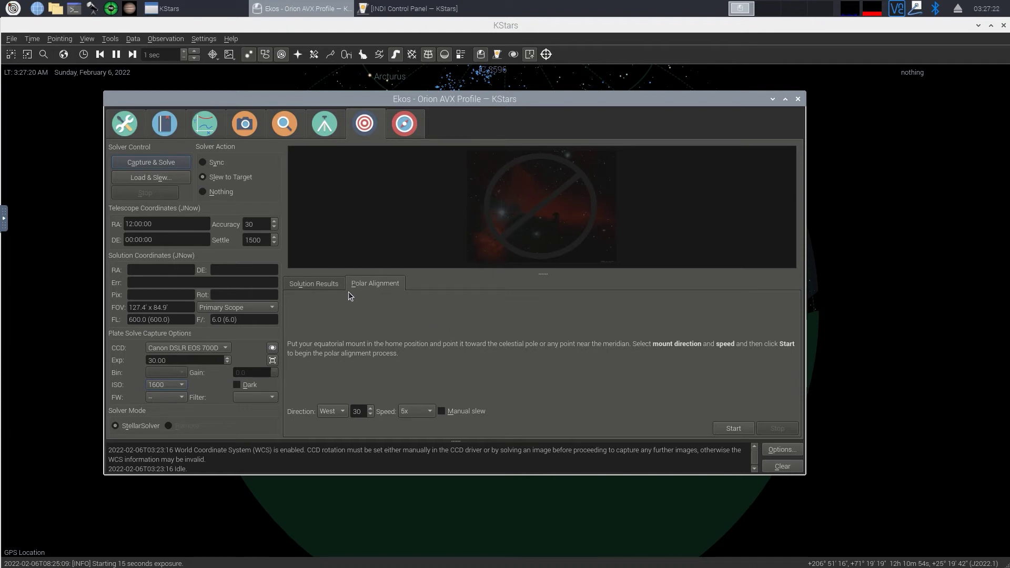
{"action": "left_click", "coordinate": [324, 287]}
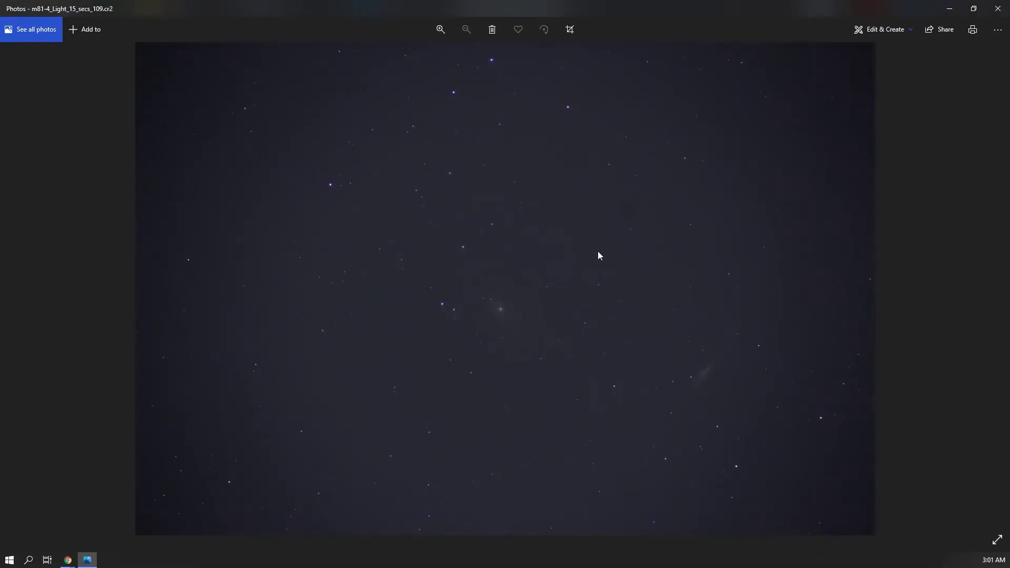
Step: Zoom into the raw light frame m81-4_Light_15_secs_109.cr2 to look for M81 and M82
{"action": "scroll", "coordinate": [508, 342], "scroll_direction": "up", "scroll_amount": 3}
{"action": "scroll", "coordinate": [631, 213], "scroll_direction": "up", "scroll_amount": 4}
{"action": "mouse_move", "coordinate": [68, 560]}
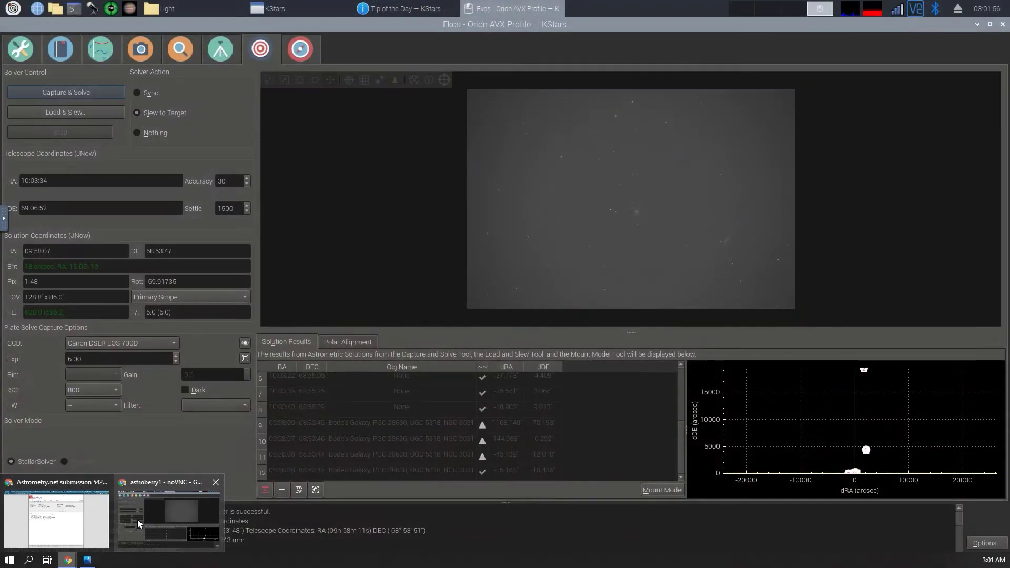
Step: Back in Ekos, enable Center Telescope, review the Mount, then check the 129/1,001 capture queue
{"action": "left_click", "coordinate": [147, 514]}
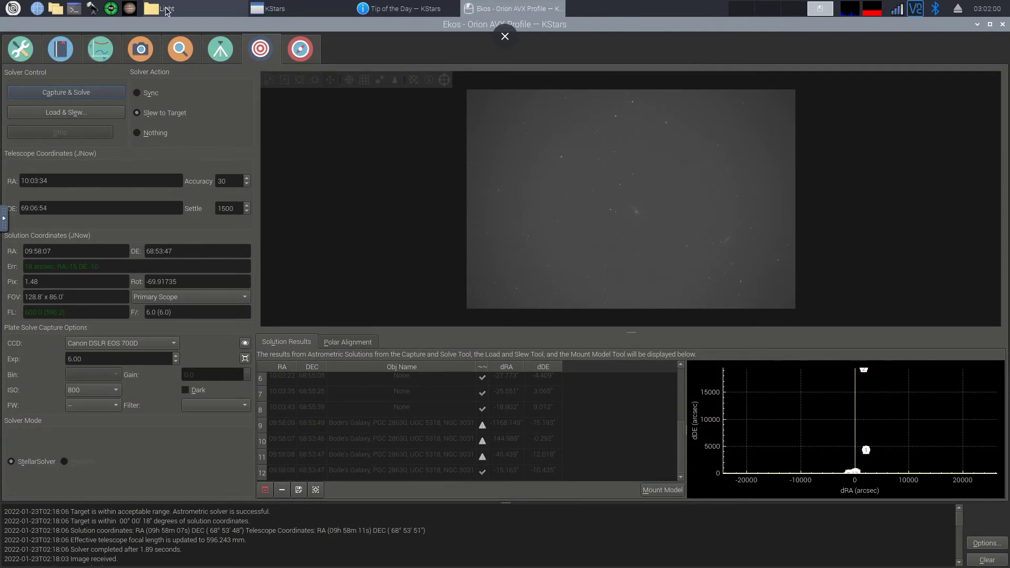
{"action": "left_click", "coordinate": [133, 54]}
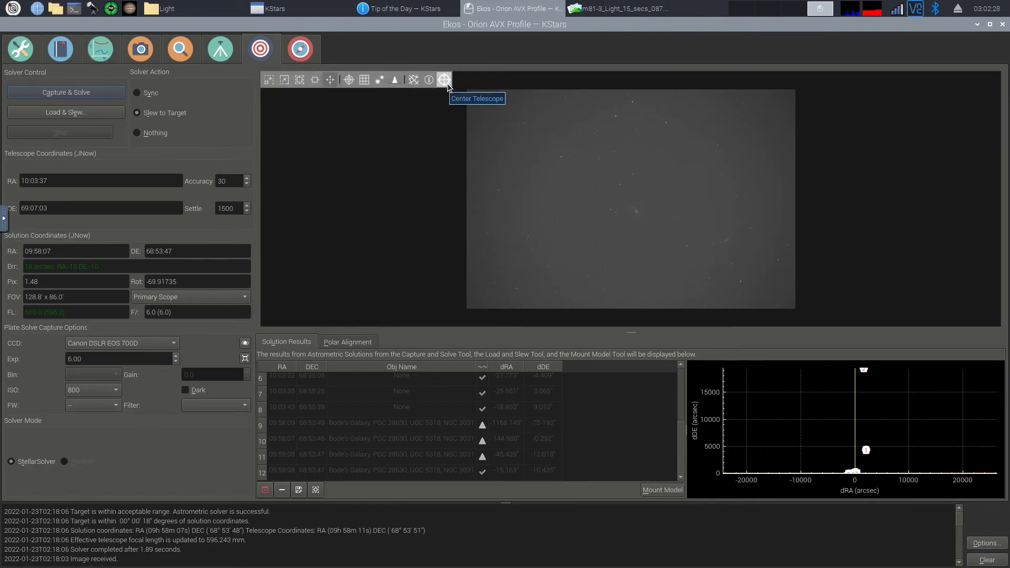
{"action": "left_click", "coordinate": [445, 80]}
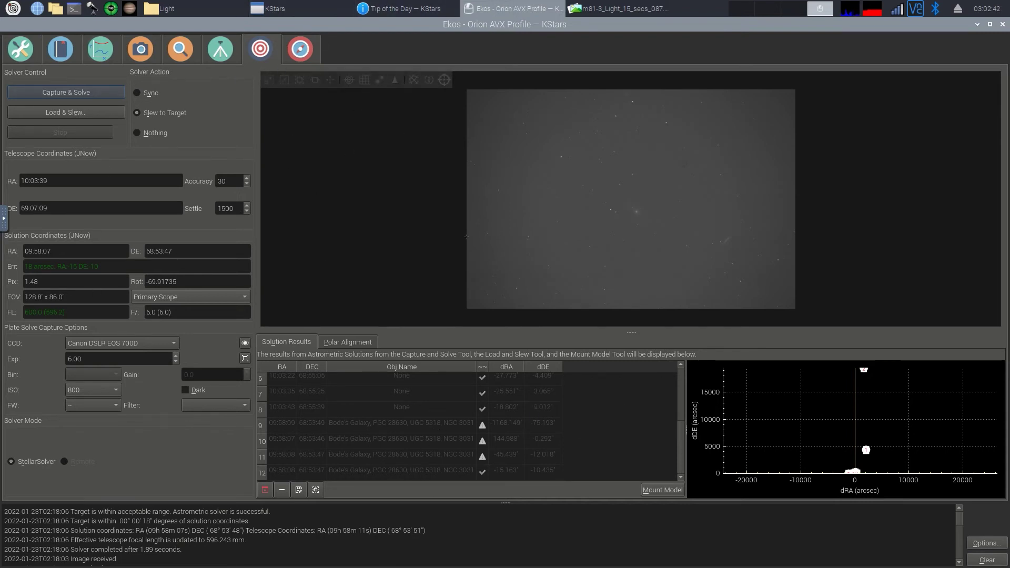
{"action": "left_click", "coordinate": [219, 50]}
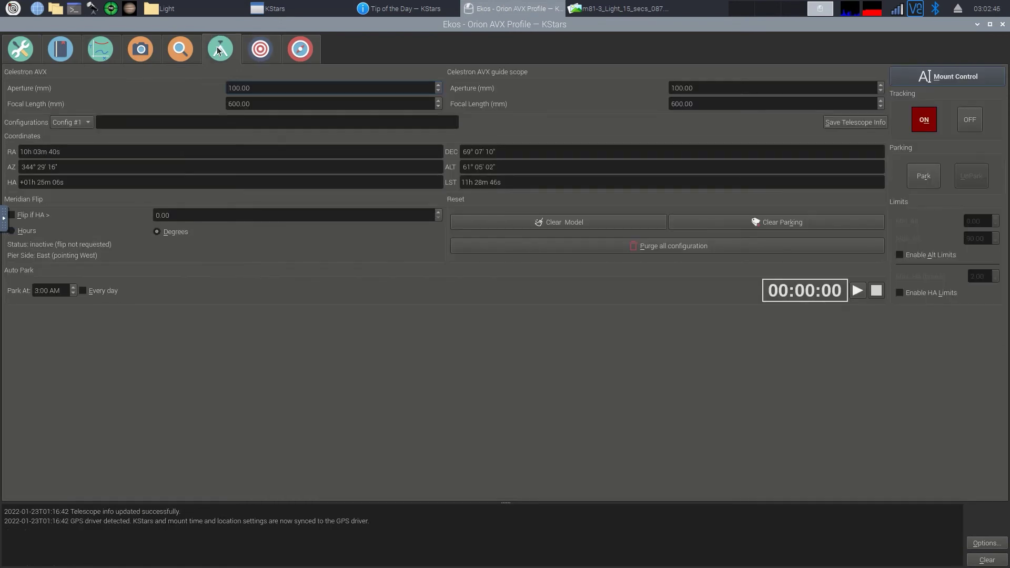
{"action": "left_click", "coordinate": [147, 51]}
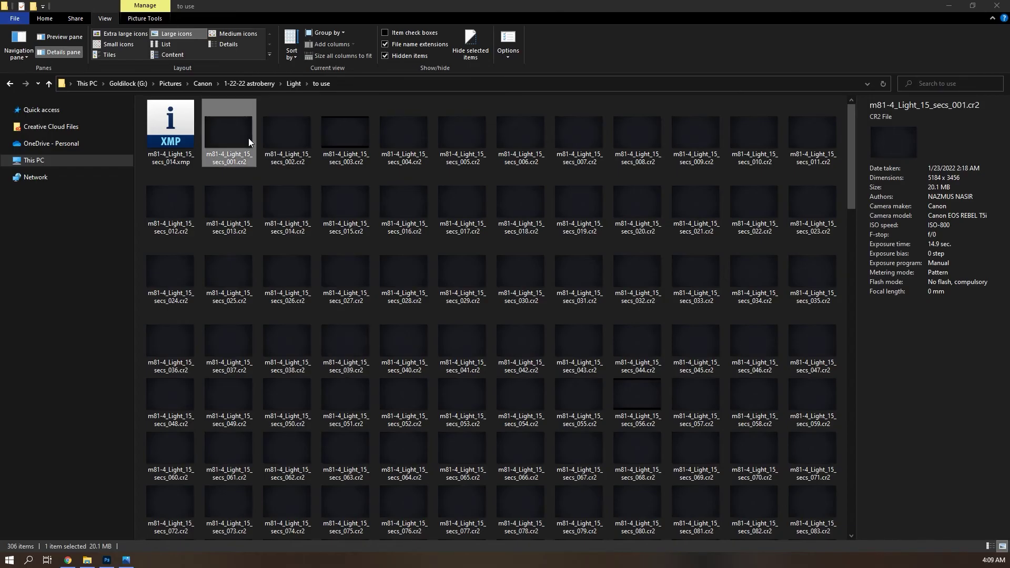
Step: Shift-select all 152 m81-4_Light_15_secs light frames in the 'to use' folder
{"action": "left_click", "coordinate": [249, 138]}
{"action": "scroll", "coordinate": [426, 280], "scroll_direction": "down", "scroll_amount": 10}
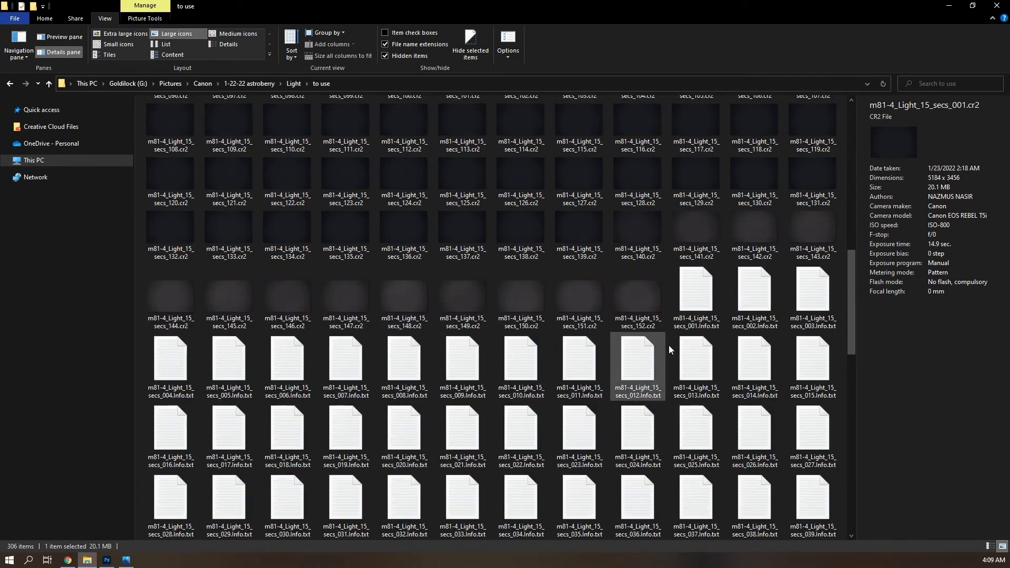
{"action": "scroll", "coordinate": [670, 345], "scroll_direction": "up", "scroll_amount": 5}
{"action": "scroll", "coordinate": [684, 497], "scroll_direction": "down", "scroll_amount": 3}
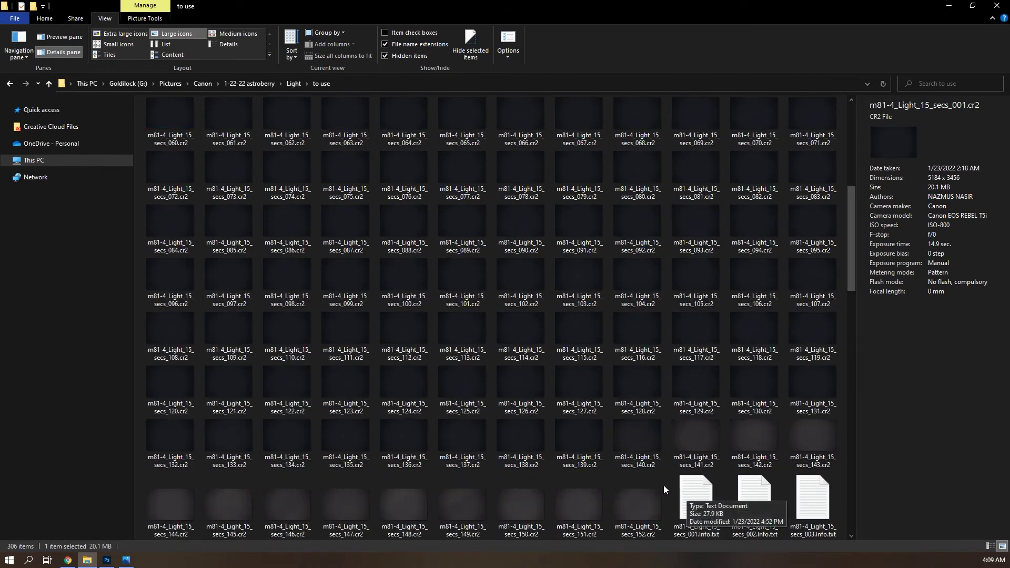
{"action": "left_click", "coordinate": [639, 445], "text": "shift"}
{"action": "left_click", "coordinate": [655, 501], "text": "shift"}
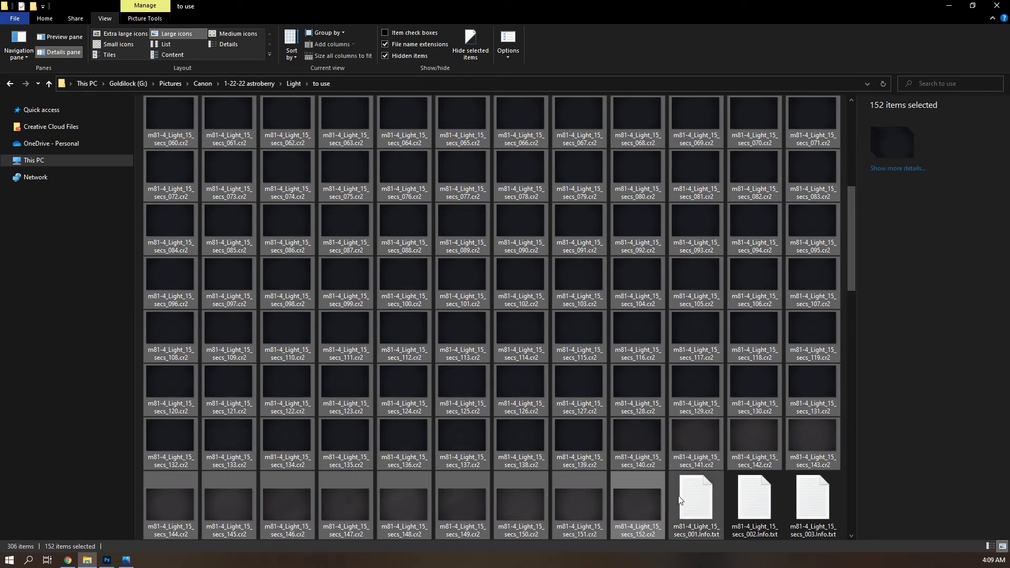
Step: Browse the Flats and Bias folders of the 1-22-22 session, ending in the Dark folder
{"action": "left_click", "coordinate": [293, 83]}
{"action": "left_click", "coordinate": [241, 83]}
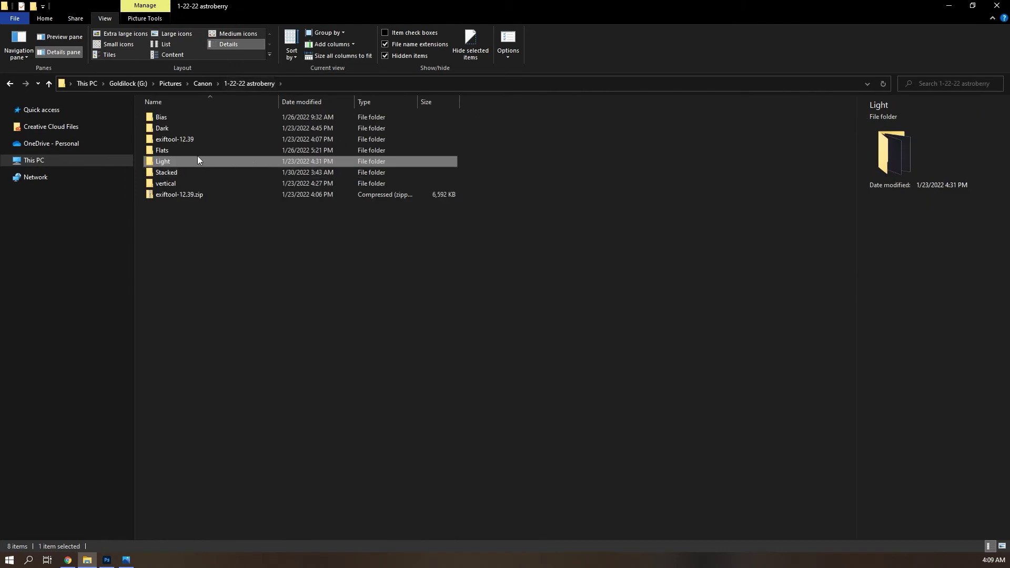
{"action": "double_click", "coordinate": [174, 152]}
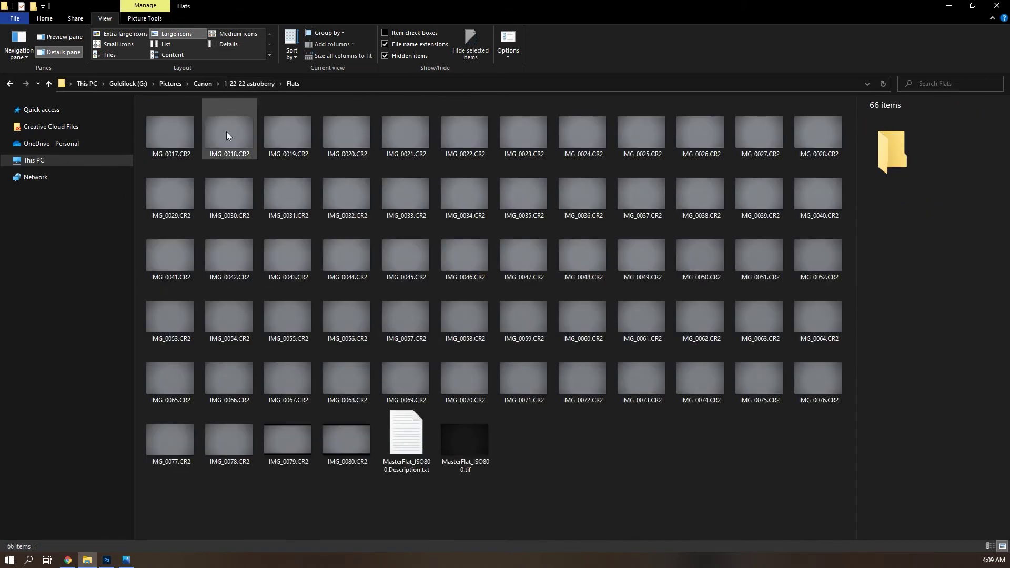
{"action": "left_click", "coordinate": [264, 83]}
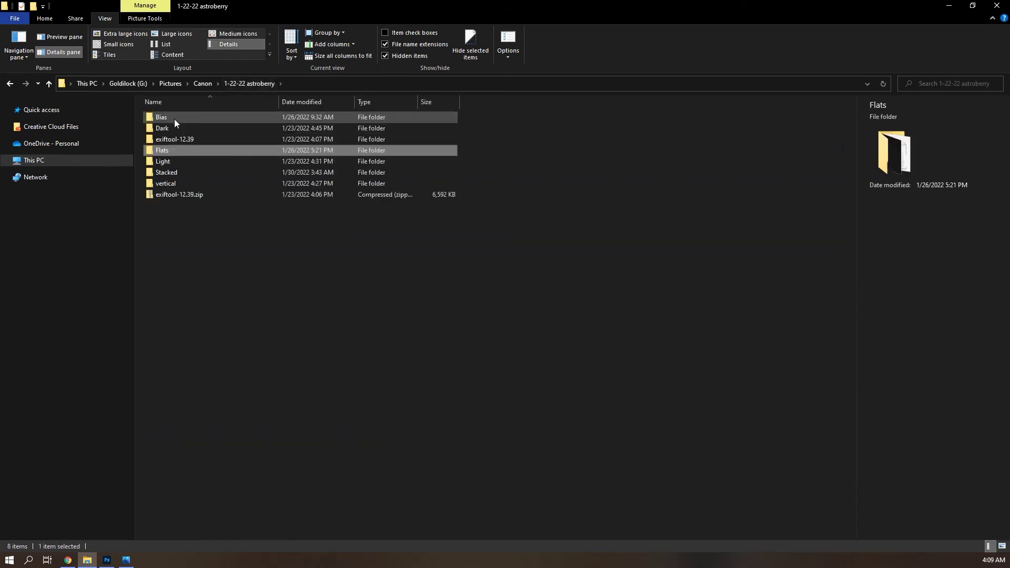
{"action": "double_click", "coordinate": [173, 118]}
{"action": "key", "text": "alt+Left"}
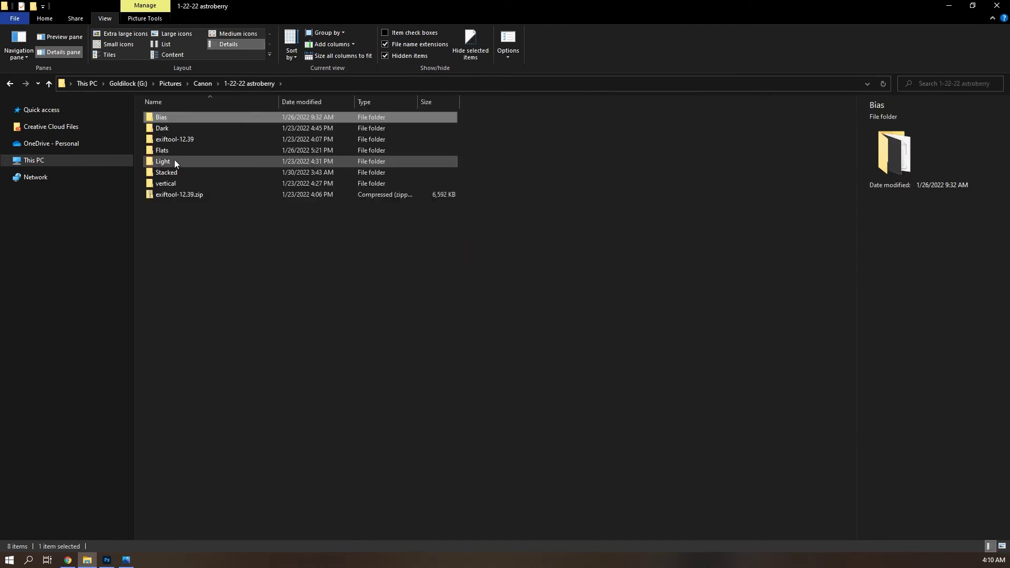
{"action": "left_click", "coordinate": [179, 131]}
{"action": "double_click", "coordinate": [180, 131]}
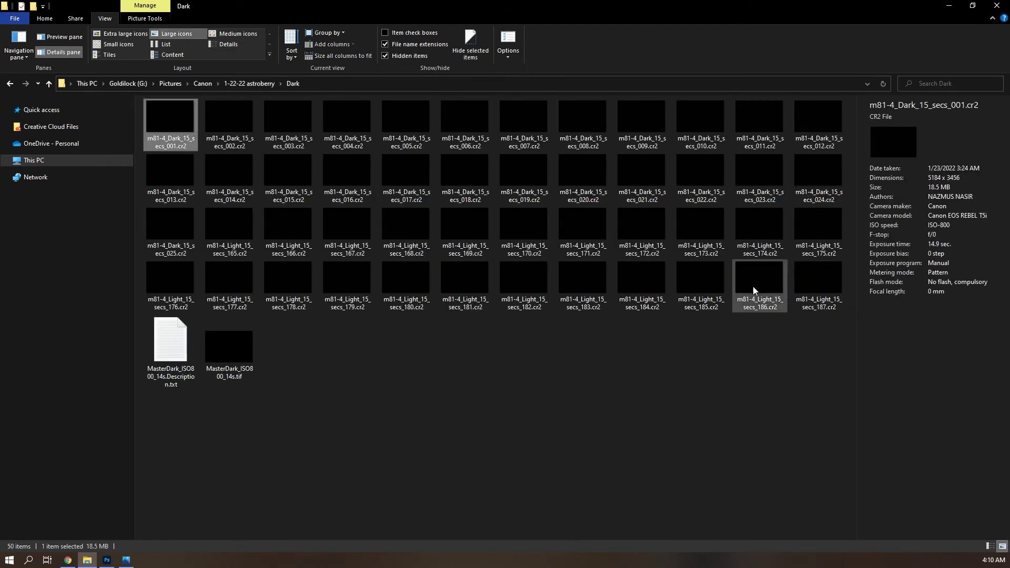
{"action": "left_click", "coordinate": [789, 295]}
Step: Zoom in on M81 and M82 in light frame secs_039 before switching to astroberry.psd
{"action": "mouse_move", "coordinate": [126, 562]}
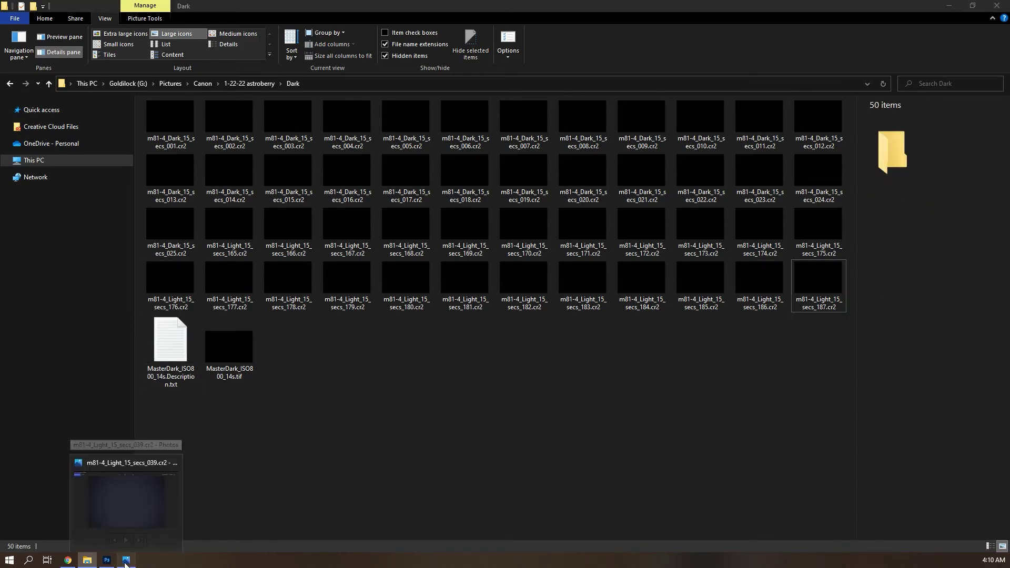
{"action": "left_click", "coordinate": [127, 500]}
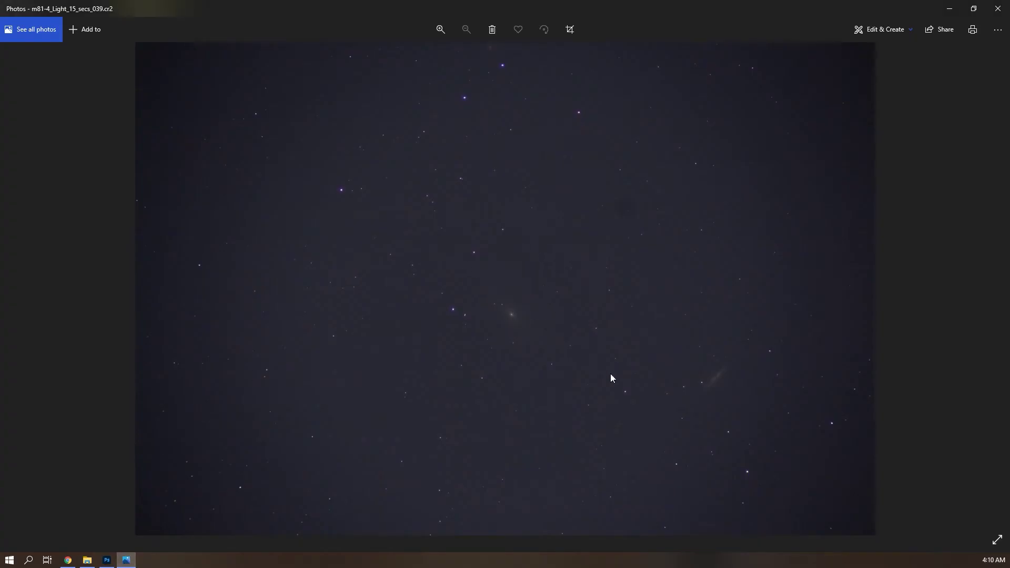
{"action": "scroll", "coordinate": [526, 320], "scroll_direction": "up", "scroll_amount": 5}
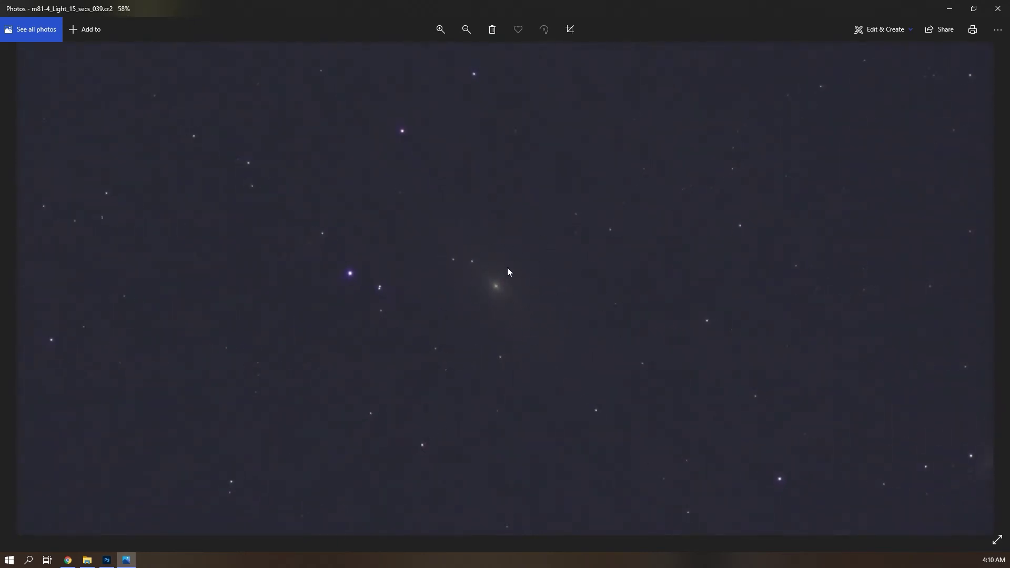
{"action": "scroll", "coordinate": [442, 281], "scroll_direction": "down", "scroll_amount": 5}
{"action": "scroll", "coordinate": [763, 436], "scroll_direction": "up", "scroll_amount": 7}
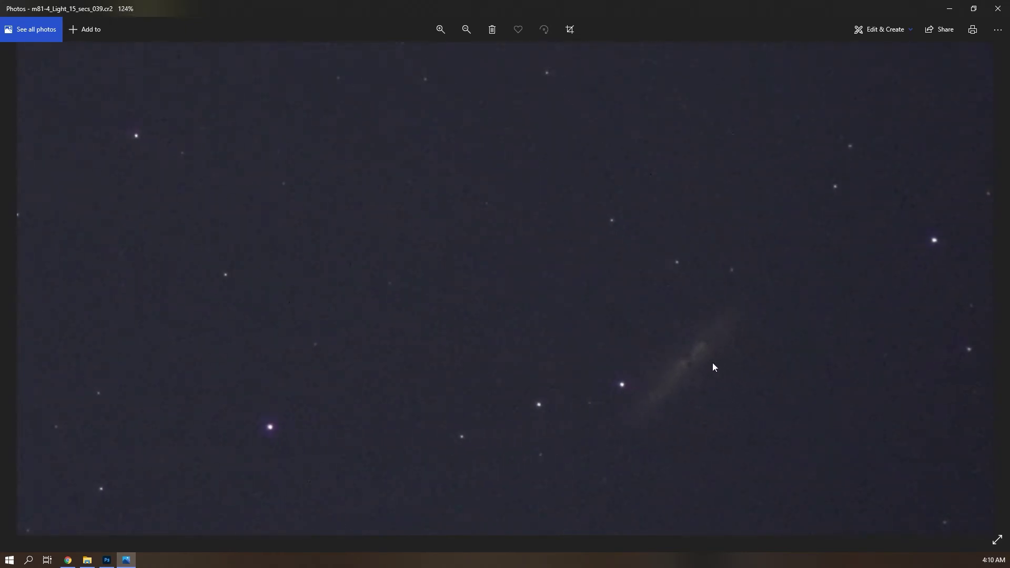
{"action": "key", "text": "alt+Tab"}
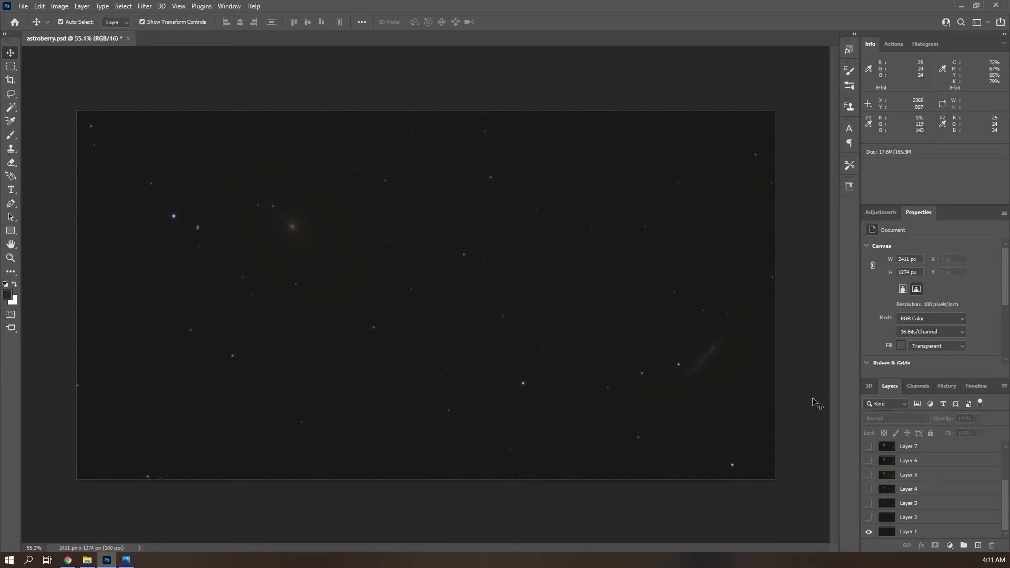
Step: Turn on Layers 2, 3, 4 and 5 to brighten the galaxies and remove the blue star cast
{"action": "scroll", "coordinate": [929, 517], "scroll_direction": "up", "scroll_amount": 2}
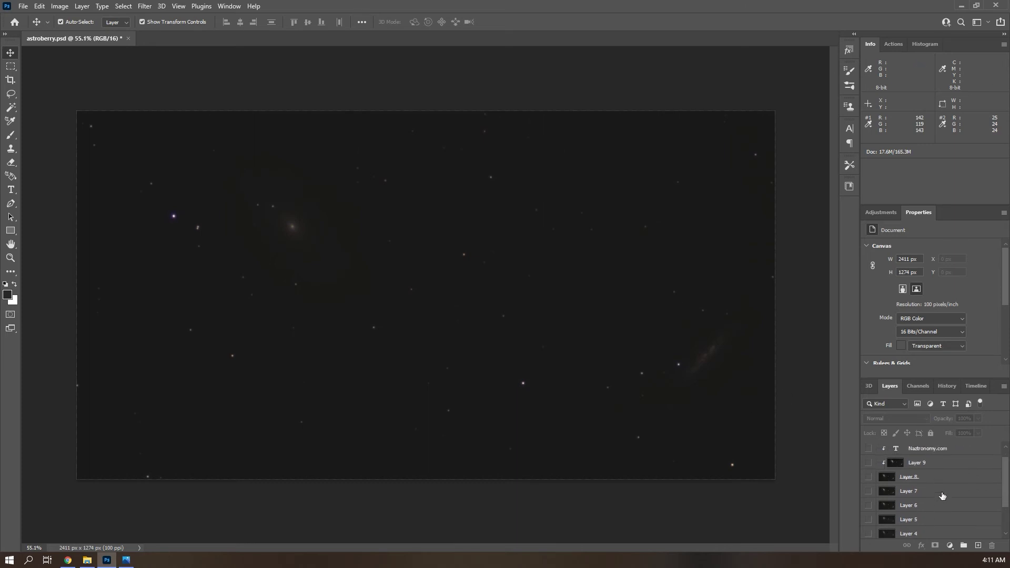
{"action": "scroll", "coordinate": [943, 497], "scroll_direction": "down", "scroll_amount": 2}
{"action": "scroll", "coordinate": [943, 496], "scroll_direction": "down", "scroll_amount": 1}
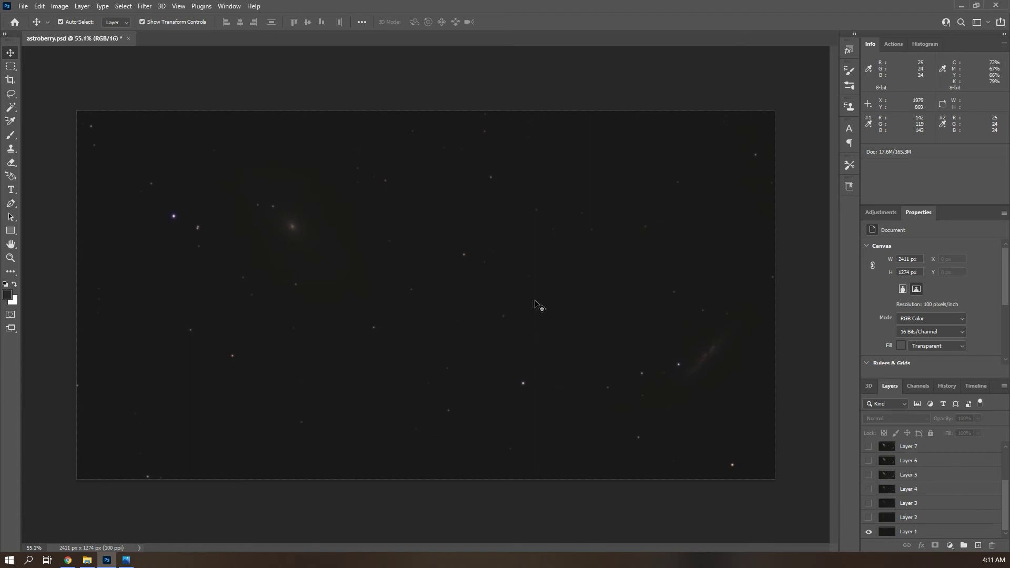
{"action": "left_click", "coordinate": [869, 517]}
{"action": "left_click", "coordinate": [869, 504]}
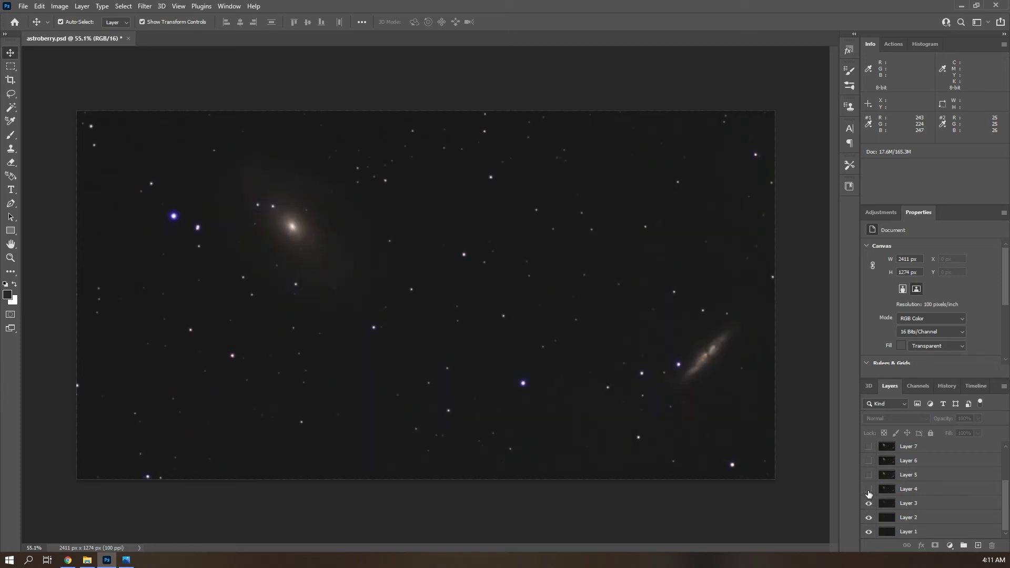
{"action": "left_click", "coordinate": [868, 490]}
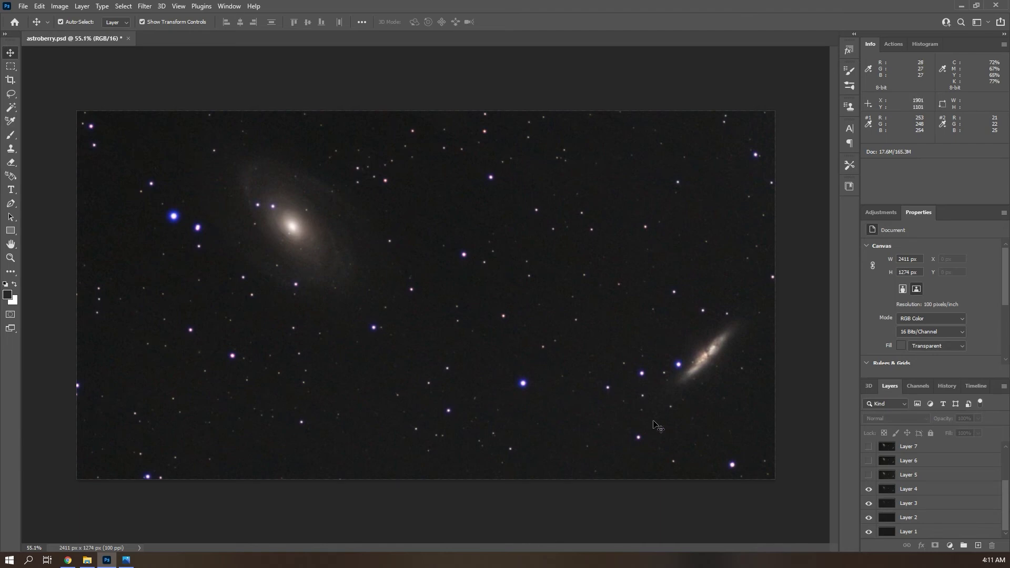
{"action": "left_click", "coordinate": [870, 475]}
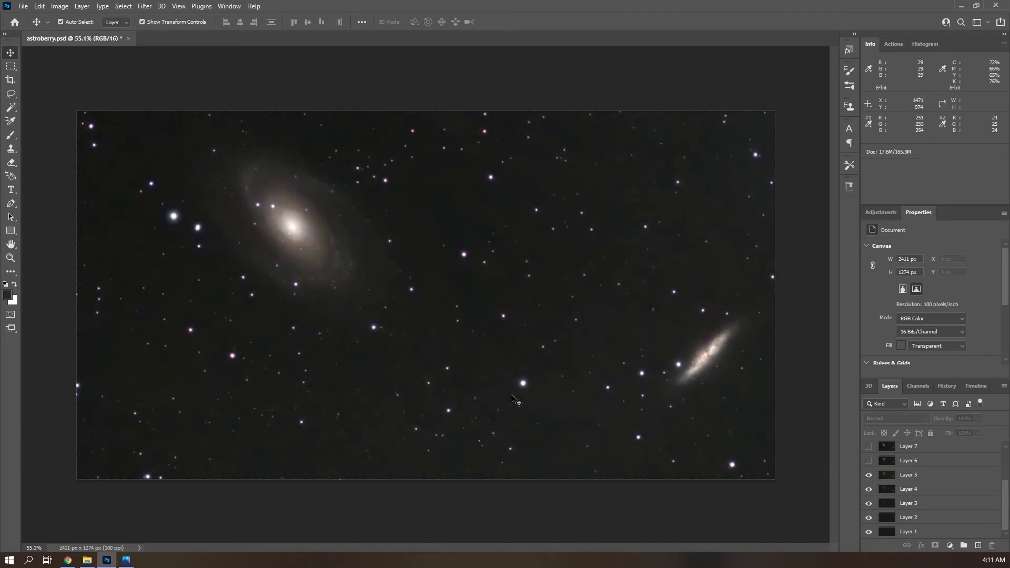
Step: Show Layer 9 to brighten M82, toggling it off and on to compare
{"action": "left_click", "coordinate": [148, 6]}
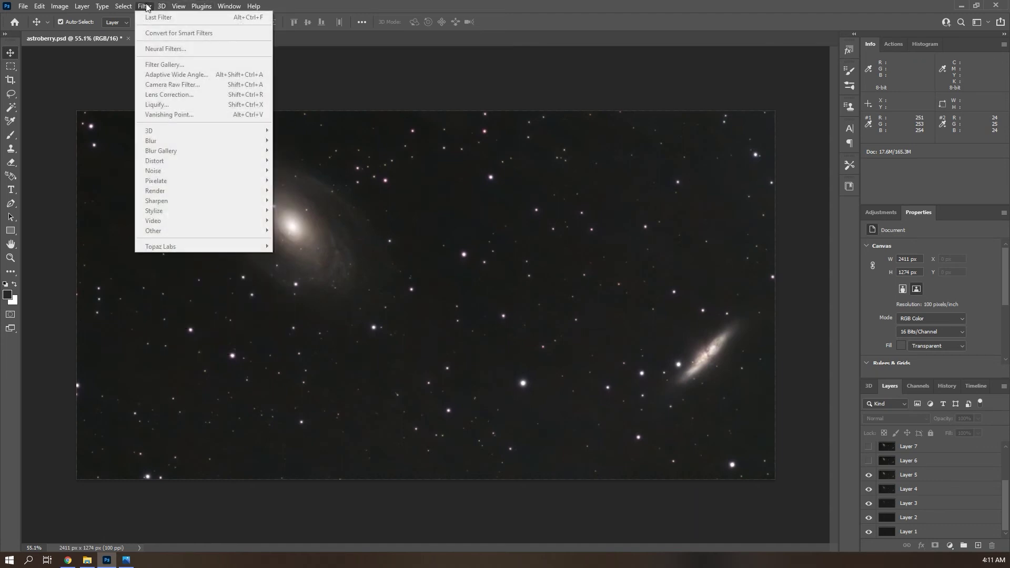
{"action": "left_click", "coordinate": [507, 92]}
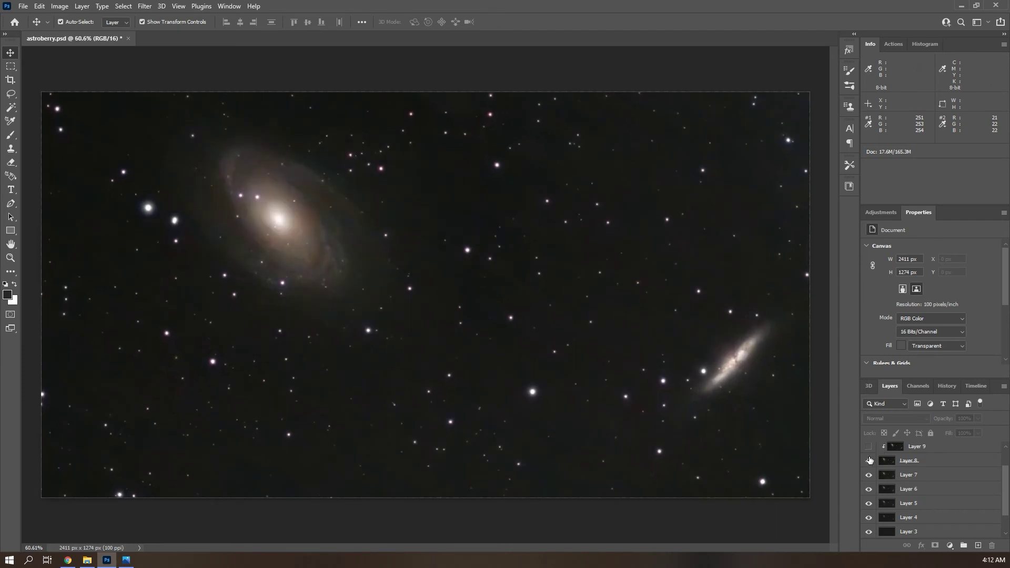
{"action": "scroll", "coordinate": [868, 471], "scroll_direction": "up", "scroll_amount": 1}
{"action": "left_click", "coordinate": [869, 475]}
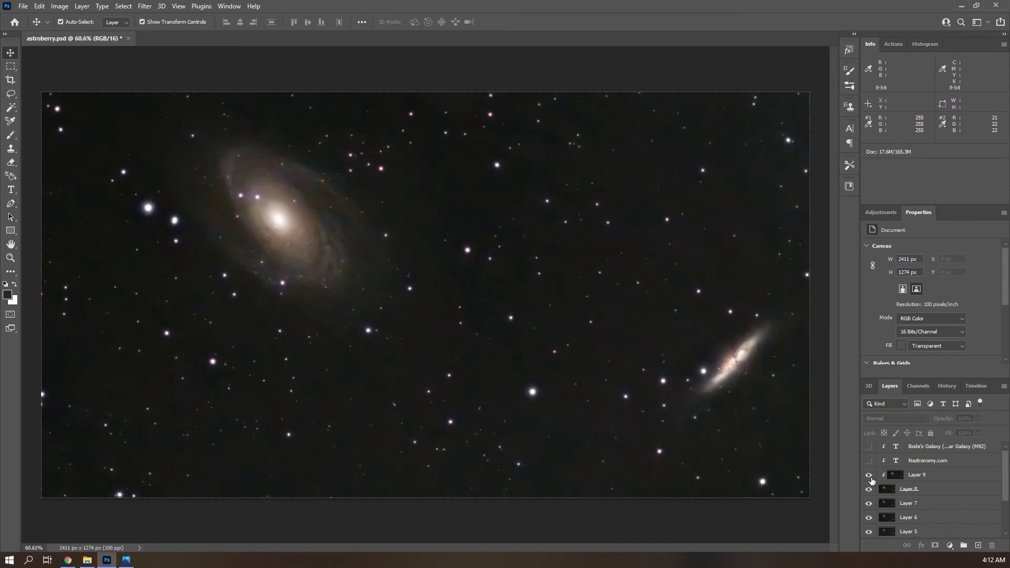
{"action": "left_click", "coordinate": [870, 476]}
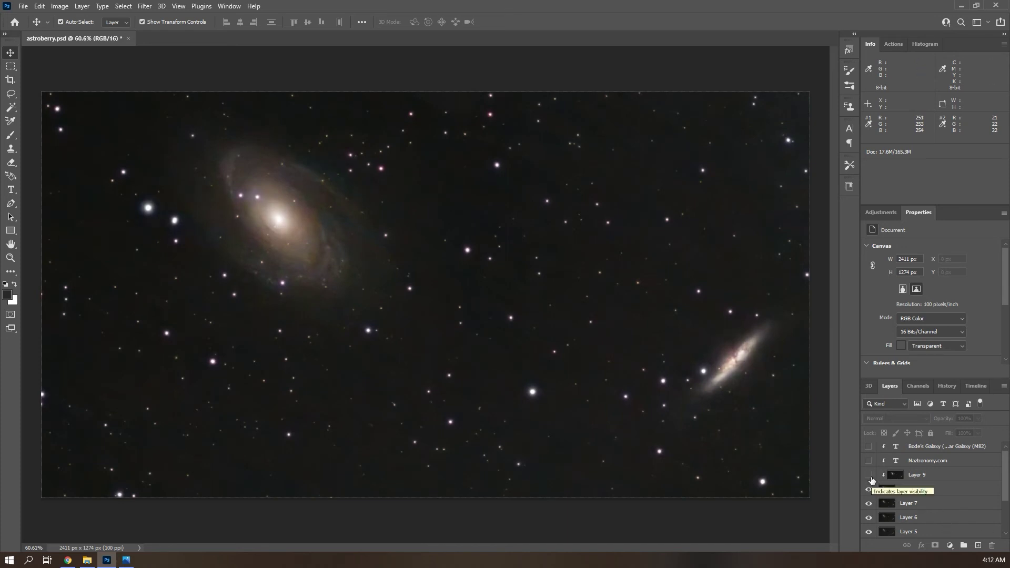
{"action": "left_click", "coordinate": [871, 477]}
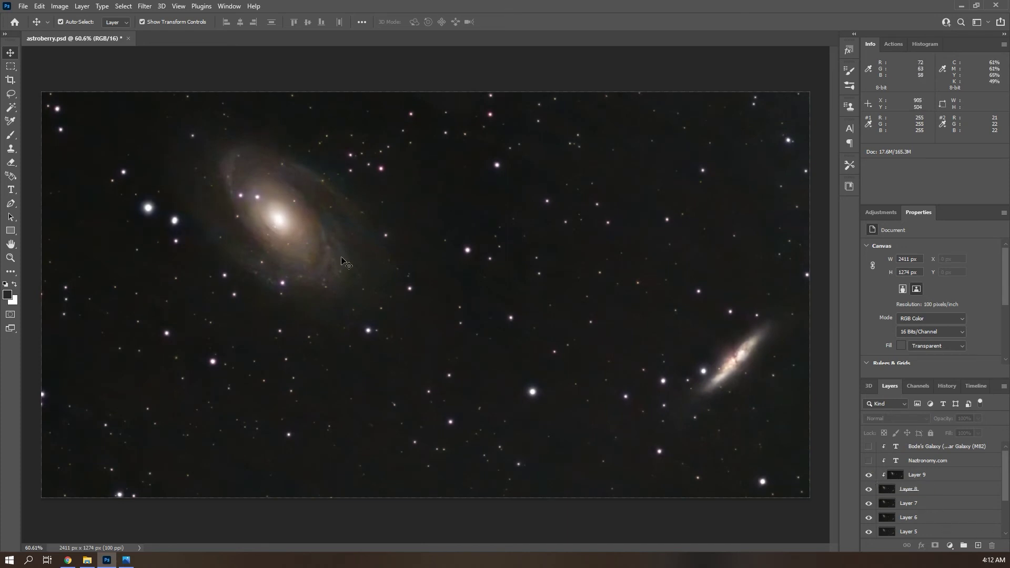